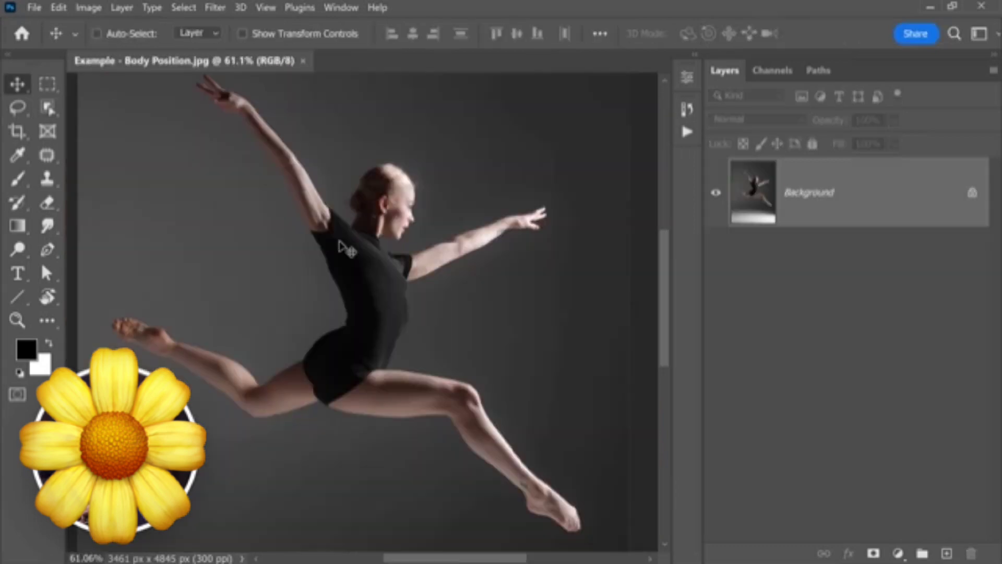
# - Duplicate the Background layer twice
pyautogui.scroll(-3, 342, 245)
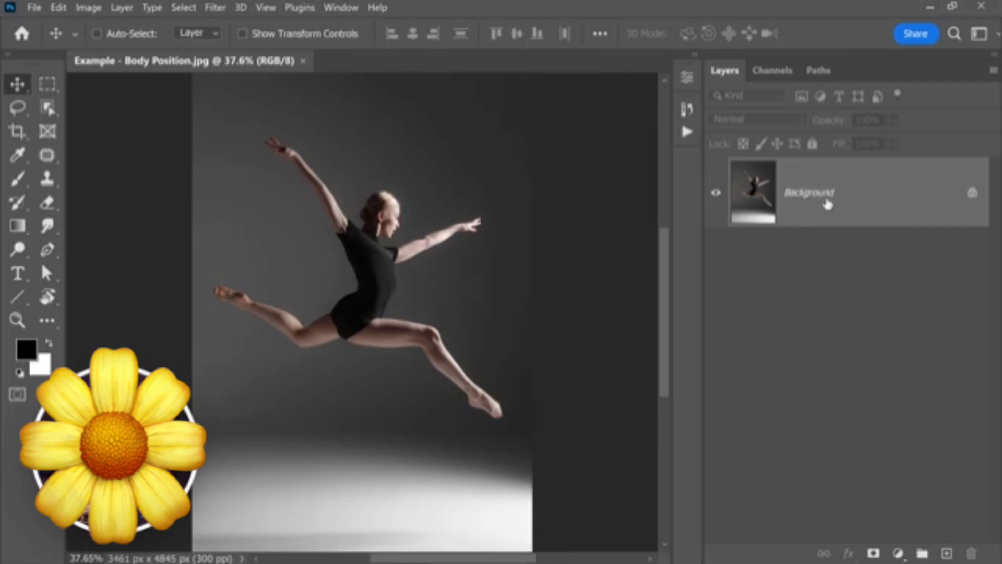
pyautogui.press('ctrl')
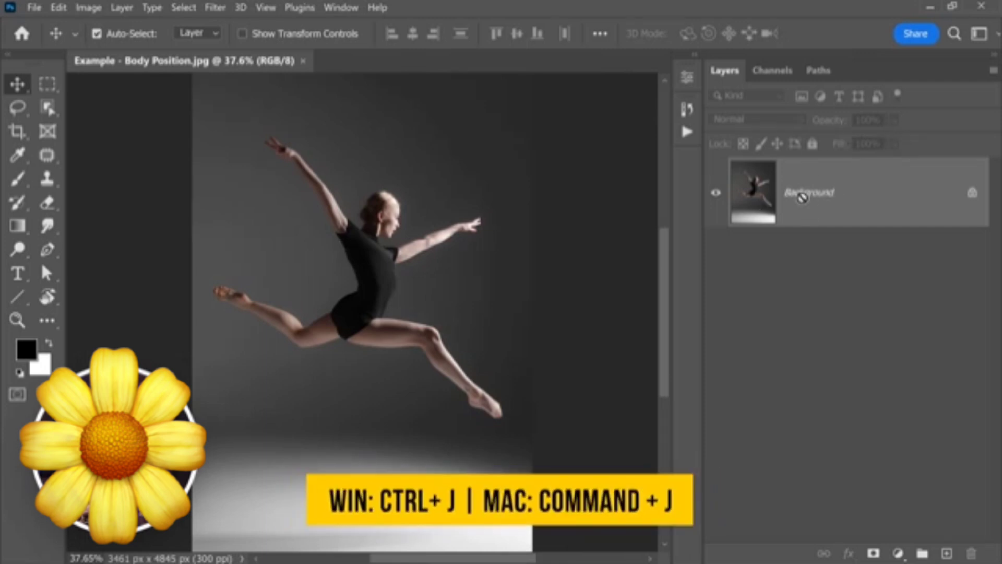
pyautogui.hotkey('ctrl', 'j')
pyautogui.hotkey('ctrl', 'j')
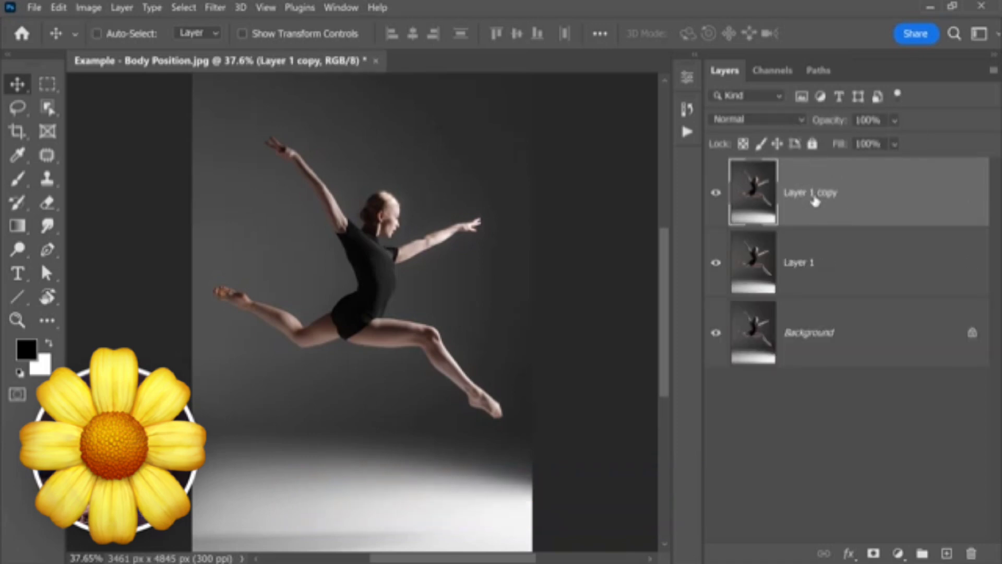
# - Rename the top layer copy "Subject" and the copy beneath it "Background"
pyautogui.doubleClick(815, 198)
pyautogui.write('Subject')
pyautogui.press('Return')
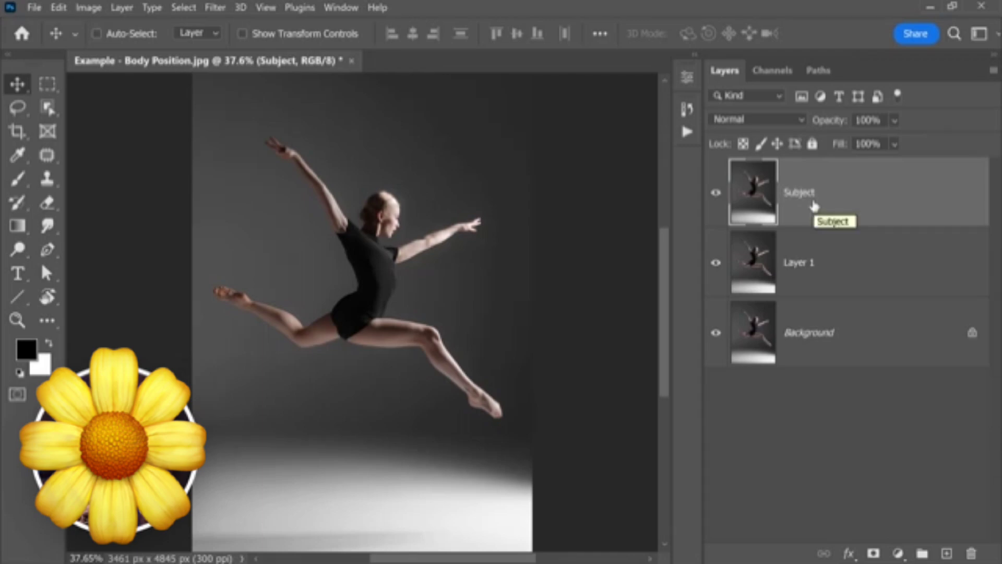
pyautogui.doubleClick(800, 266)
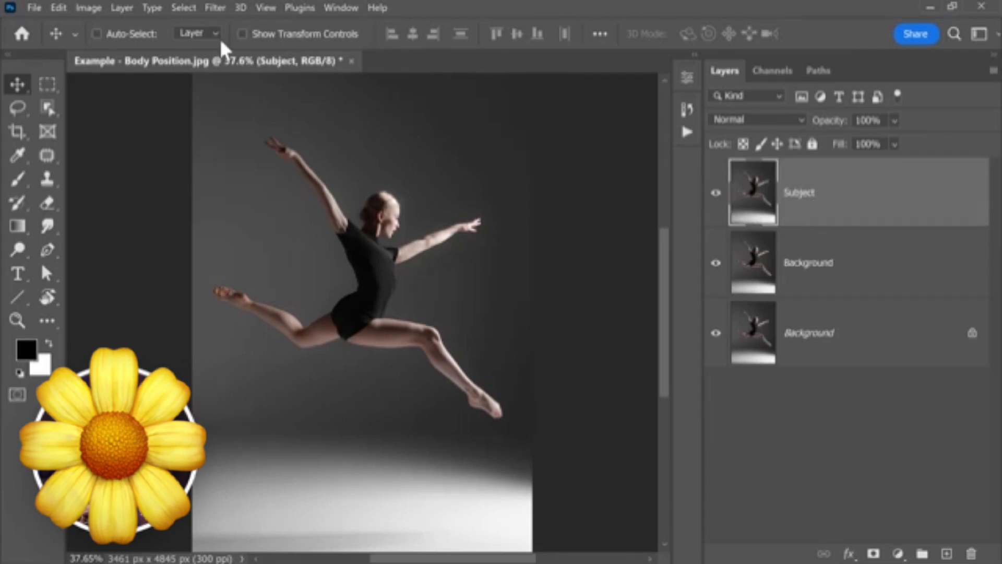
# - Select the dancer on the Subject layer with the Quick Selection tool's Select Subject, then add the missed neck area to the selection
pyautogui.click(49, 106)
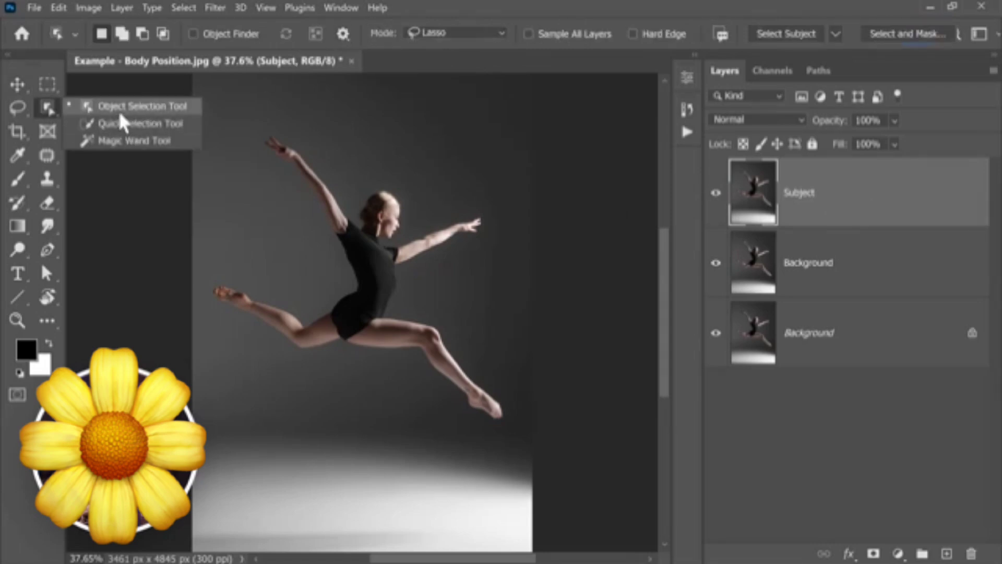
pyautogui.click(131, 126)
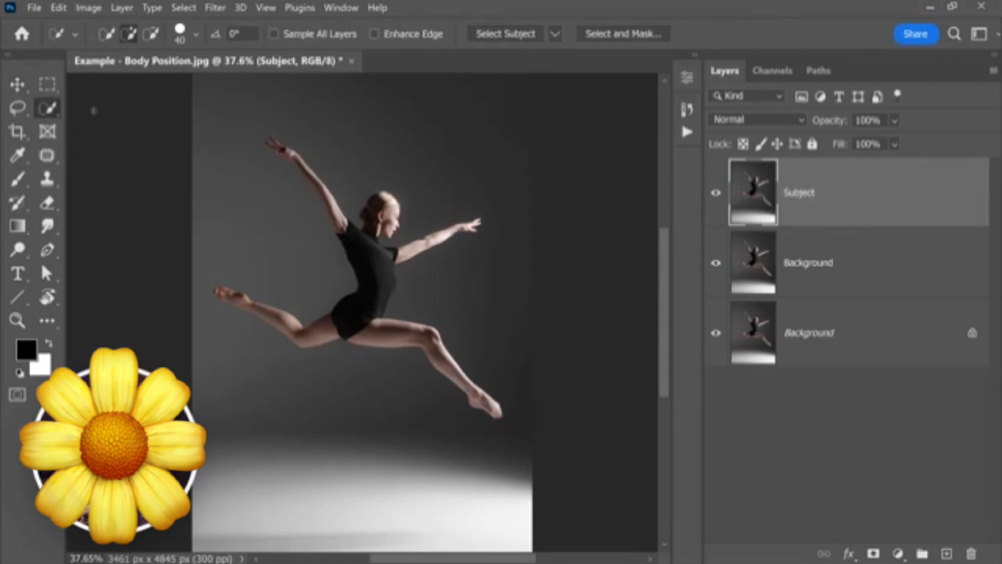
pyautogui.click(517, 36)
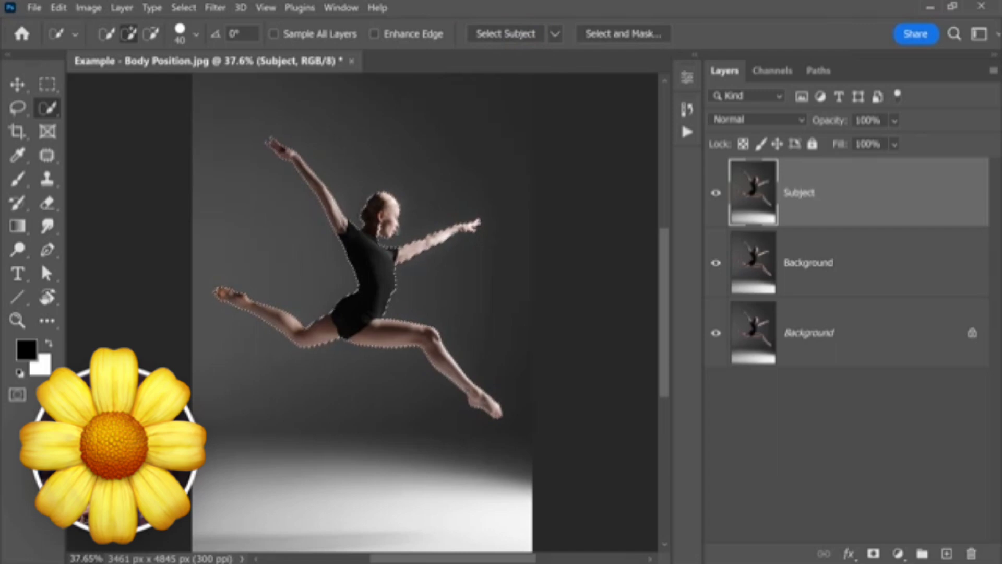
pyautogui.moveTo(384, 223); pyautogui.dragTo(434, 222)
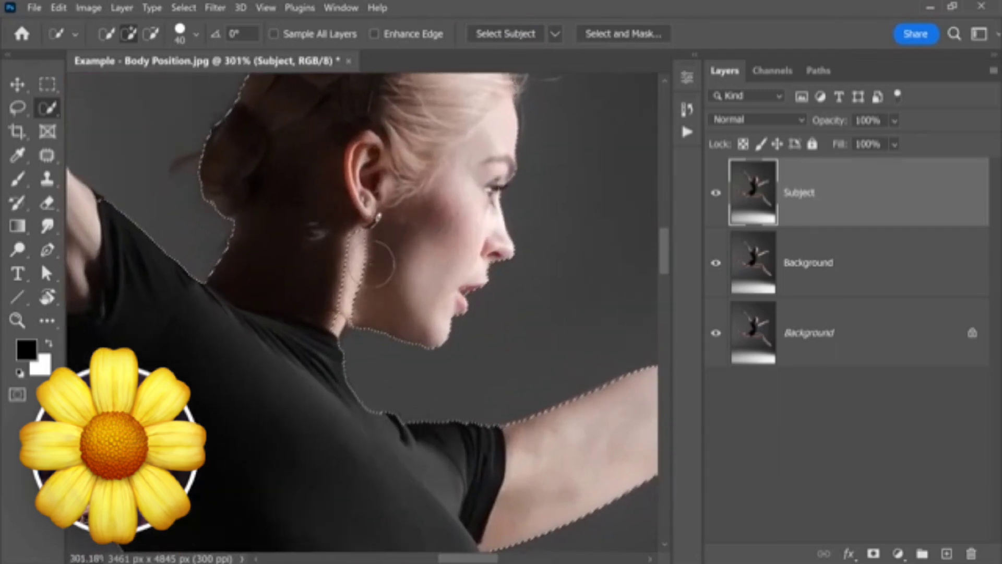
pyautogui.moveTo(335, 261); pyautogui.dragTo(333, 273)
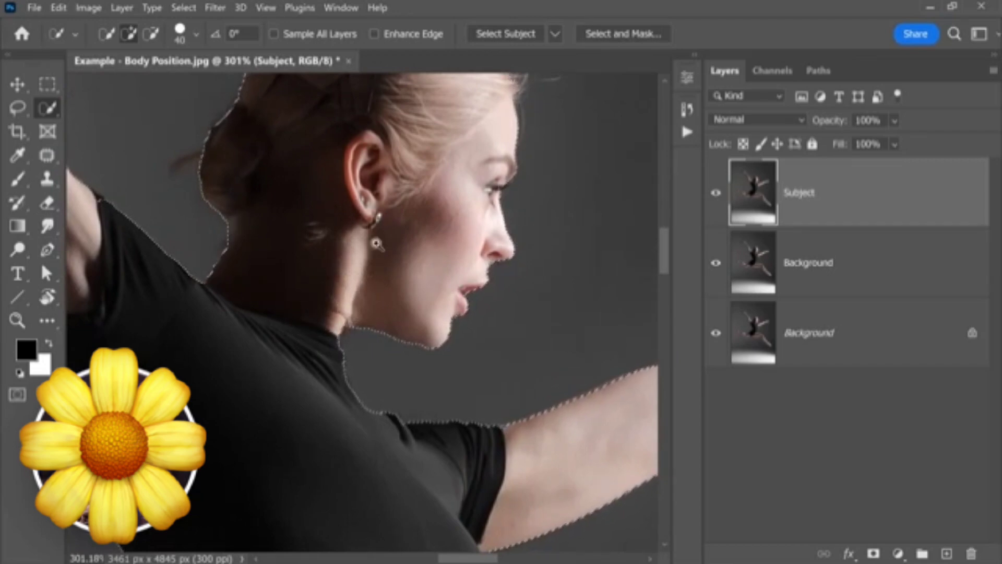
pyautogui.hotkey('ctrl', '0')
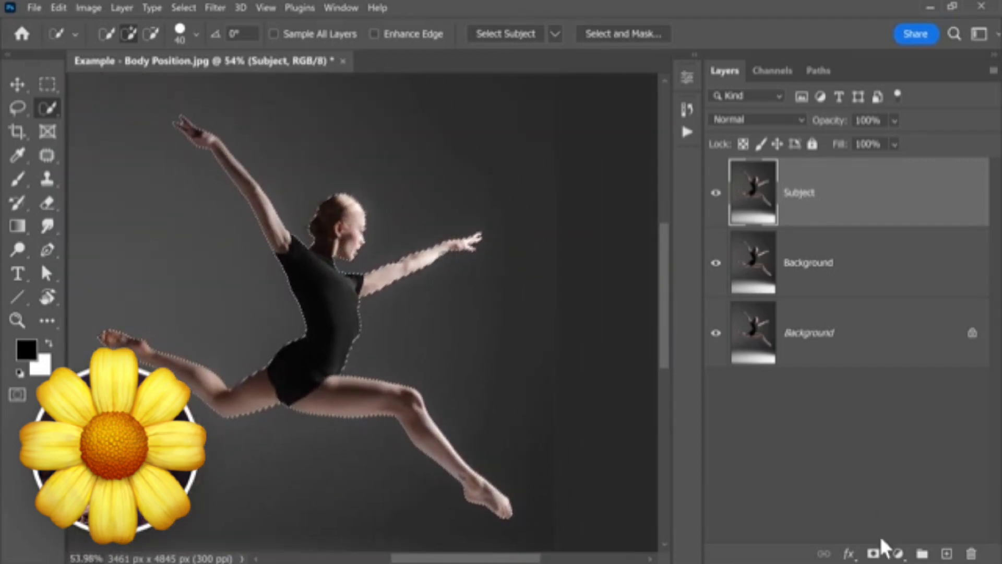
# - Mask the Subject layer with the dancer selection, then hide and show the layer to check it
pyautogui.click(873, 553)
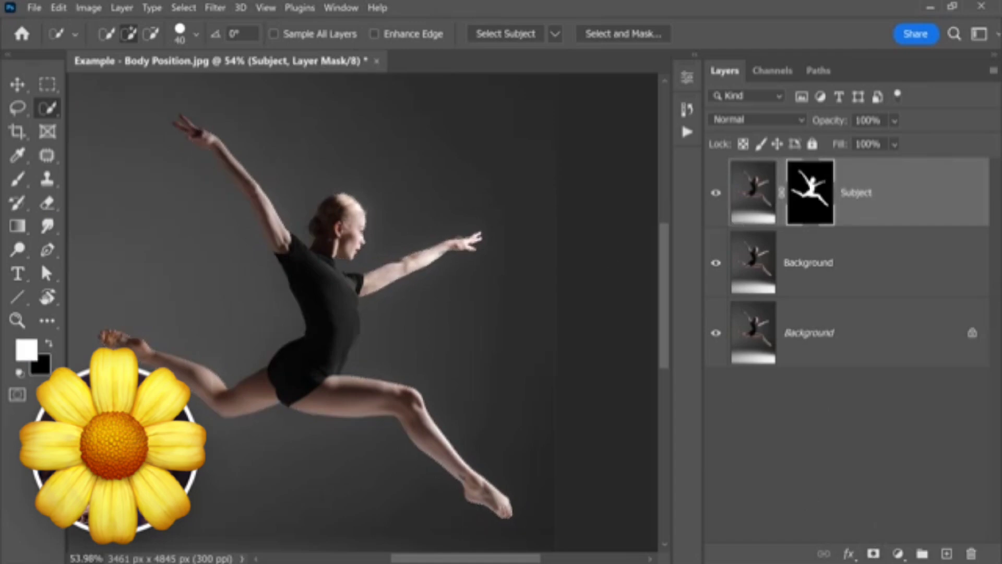
pyautogui.click(711, 201)
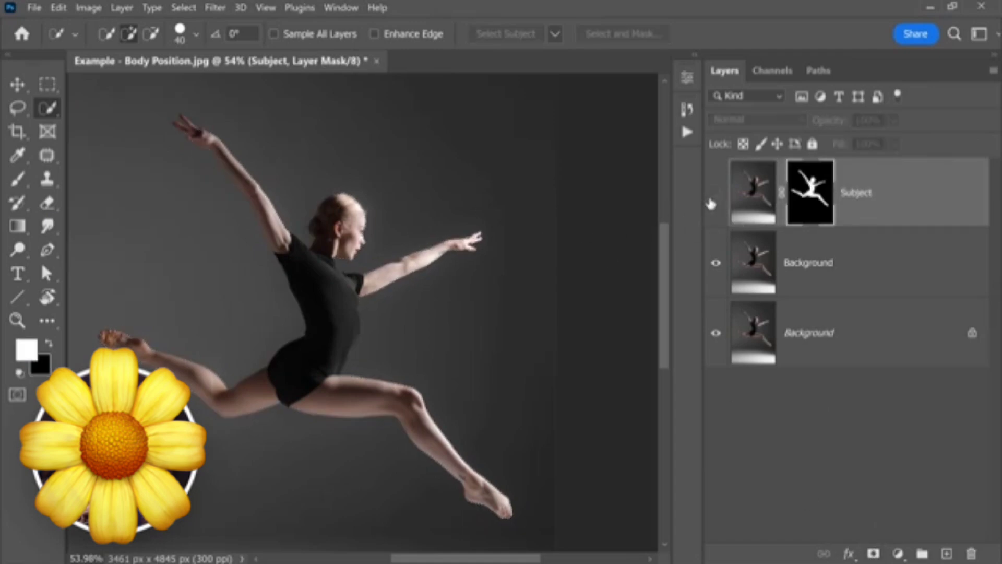
pyautogui.click(716, 194)
# - Rename the layer copy directly below Subject to "Background - Removed"
pyautogui.click(769, 269)
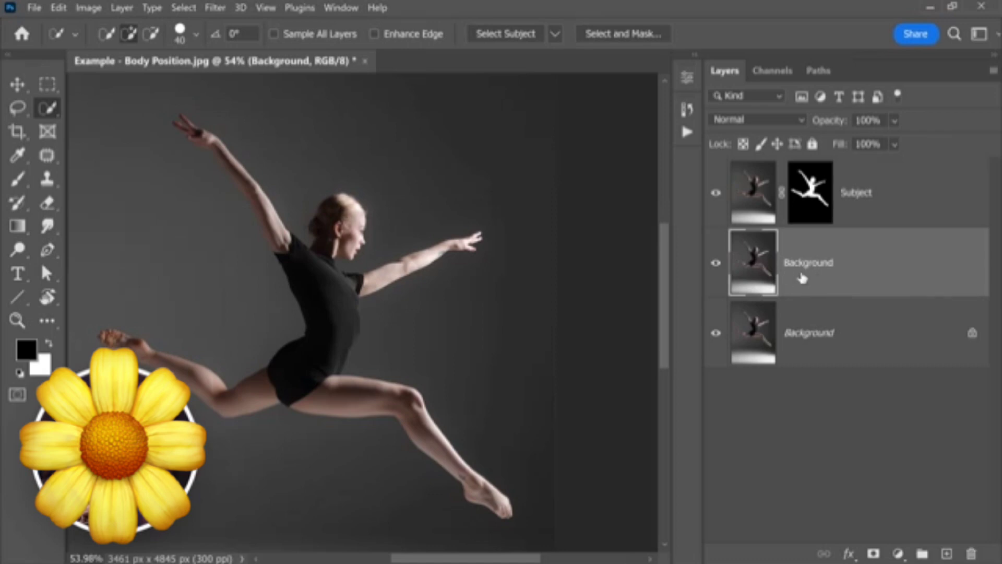
pyautogui.doubleClick(832, 268)
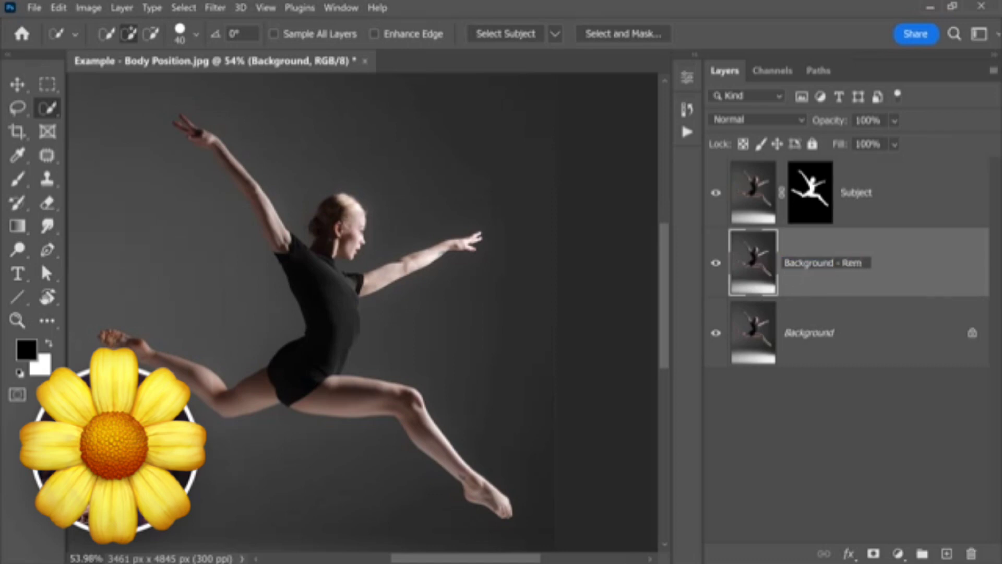
pyautogui.write('Background - Removed')
pyautogui.press('Return')
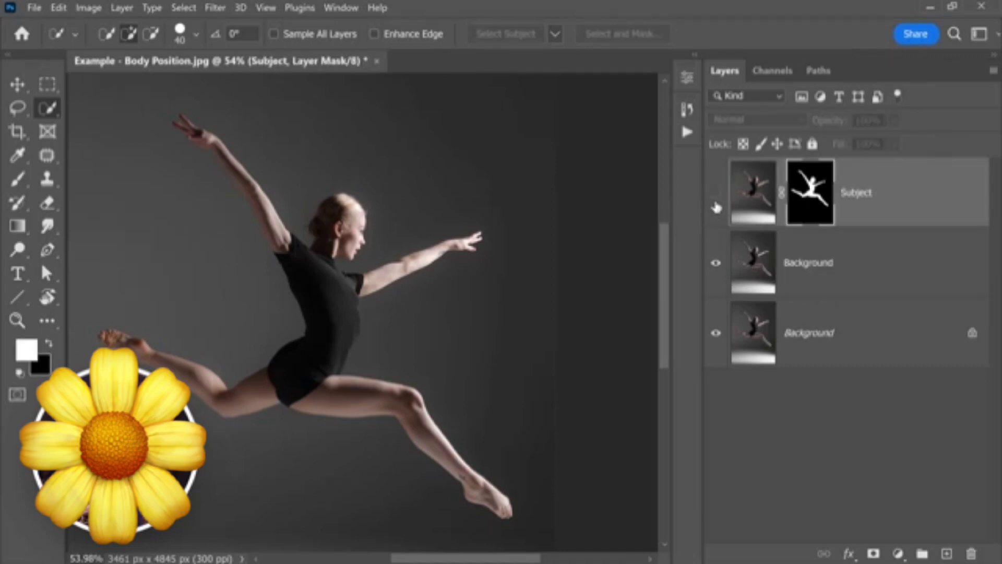
pyautogui.click(716, 206)
pyautogui.click(767, 267)
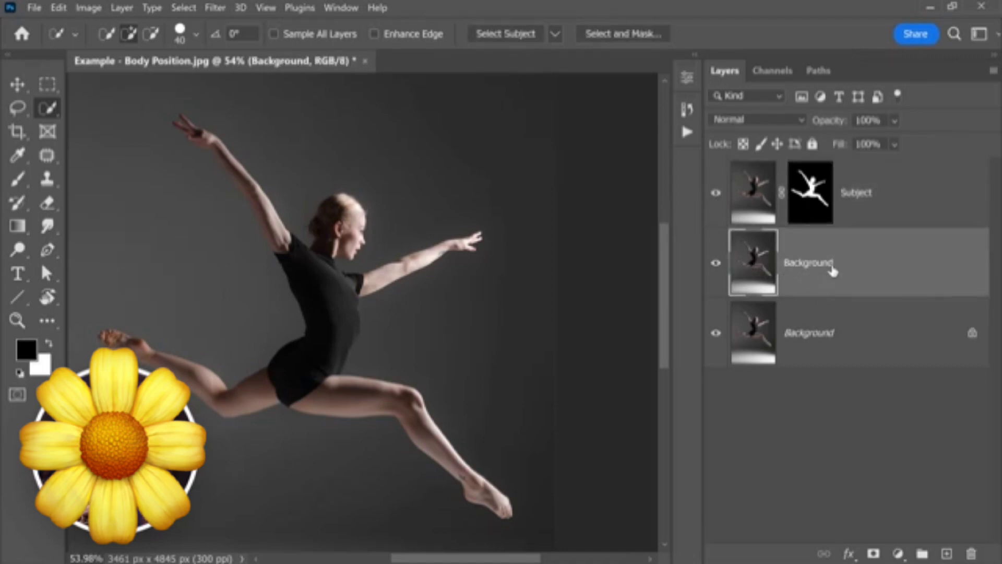
pyautogui.doubleClick(808, 262)
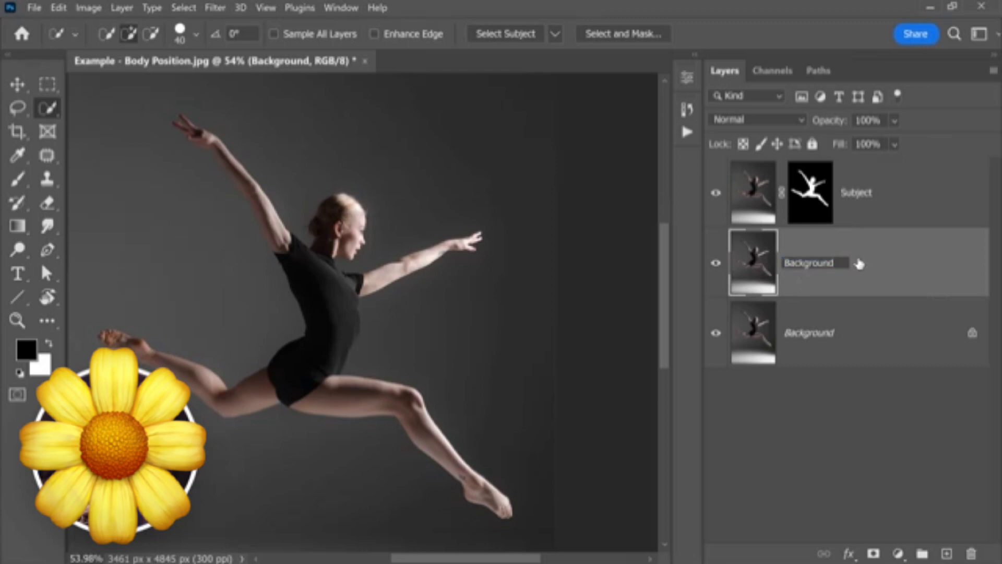
pyautogui.write('- Removed')
pyautogui.press('Return')
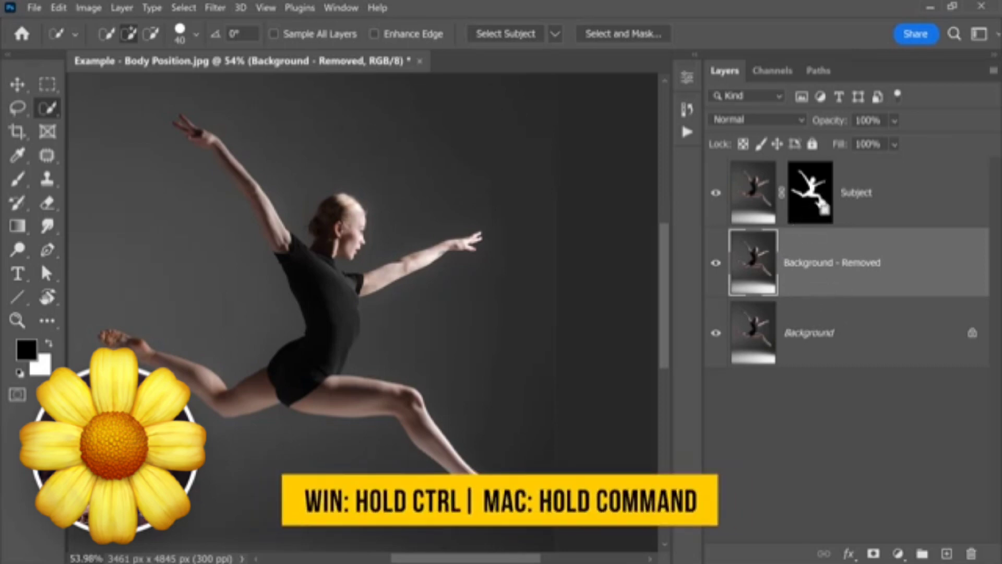
# - Load the Subject layer's mask as a selection and inspect its edges around the dancer's hair
pyautogui.keyDown('ctrl'); pyautogui.click(814, 206); pyautogui.keyUp('ctrl')
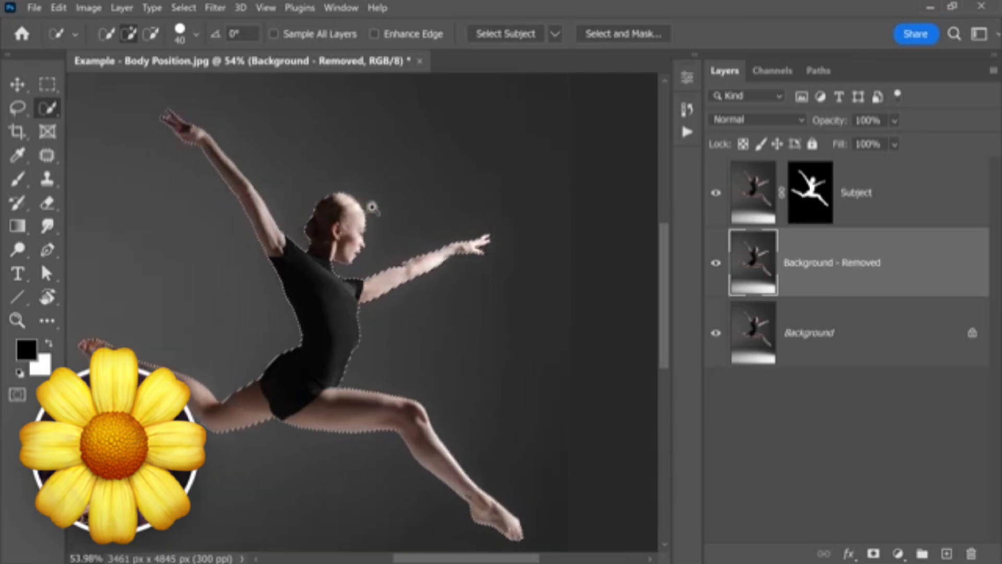
pyautogui.scroll(5, 372, 207)
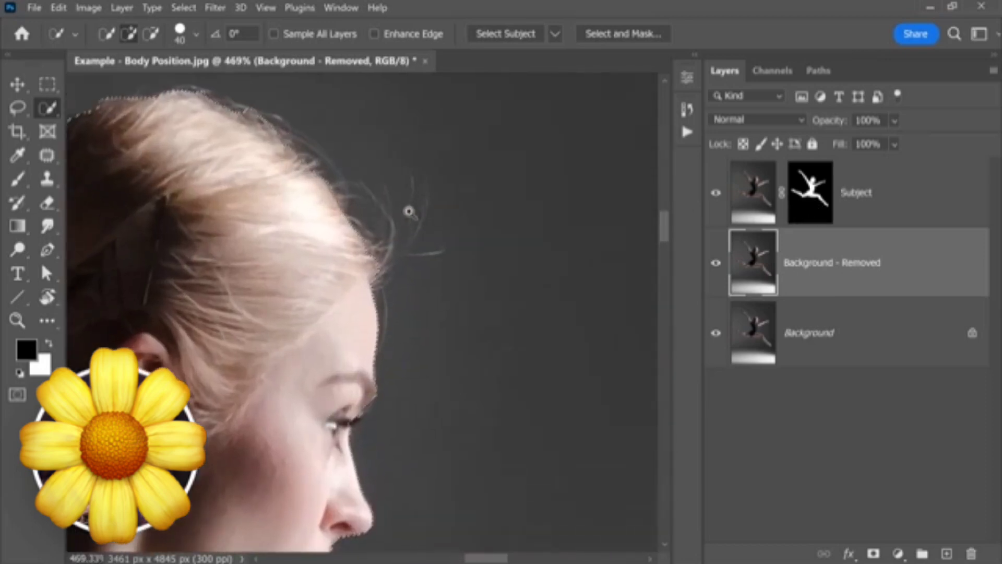
pyautogui.scroll(-3, 398, 230)
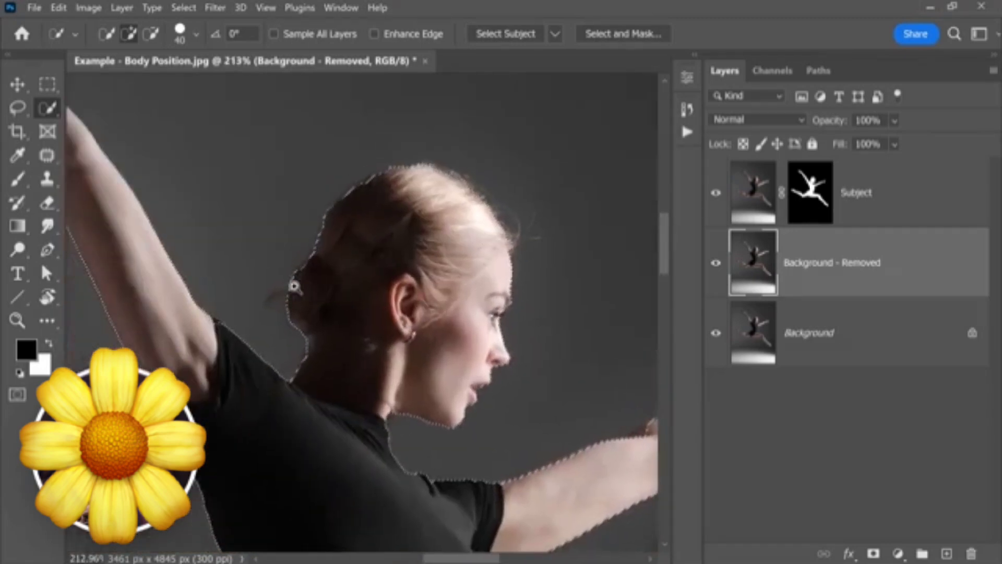
pyautogui.scroll(3, 297, 273)
pyautogui.scroll(-4, 313, 261)
pyautogui.scroll(-4, 296, 268)
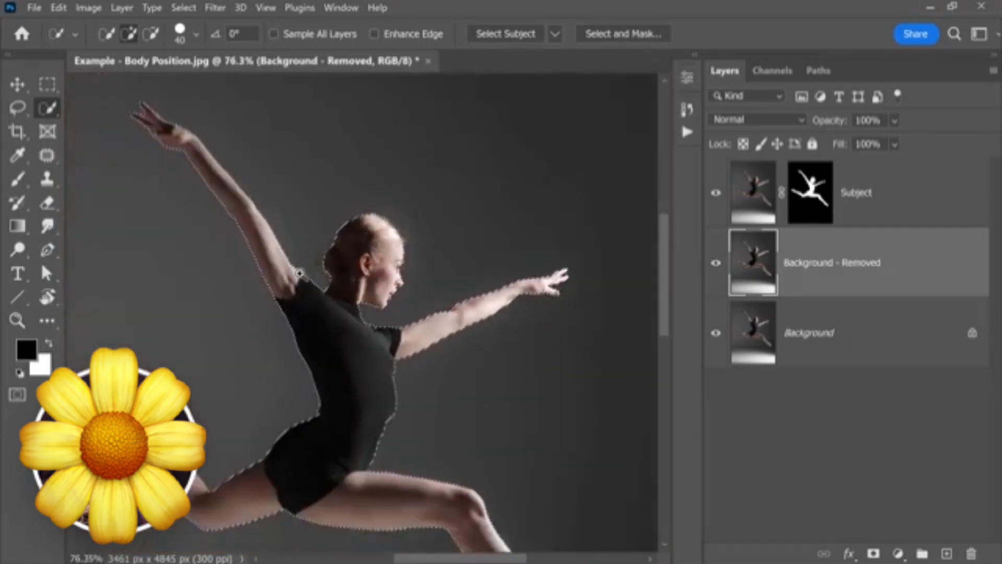
# - Expand the dancer selection outward so it includes a margin of background around the whole body
pyautogui.click(184, 7)
pyautogui.moveTo(253, 229)
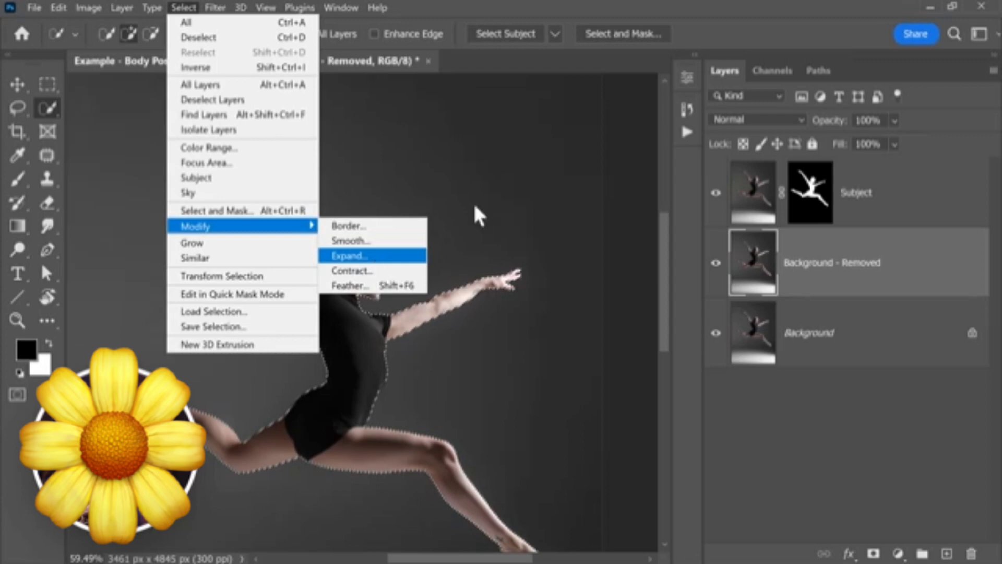
pyautogui.click(387, 261)
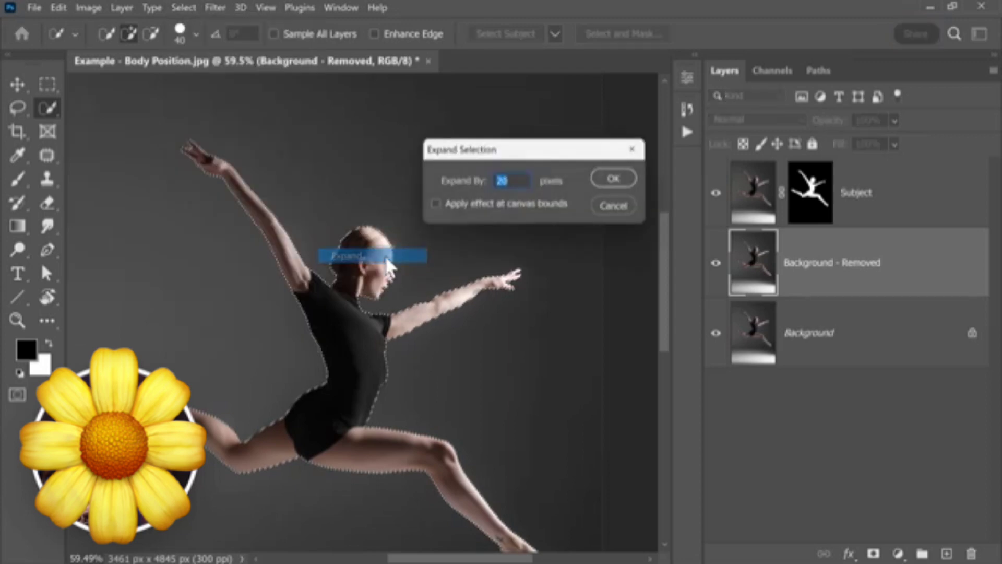
pyautogui.press('BackSpace')
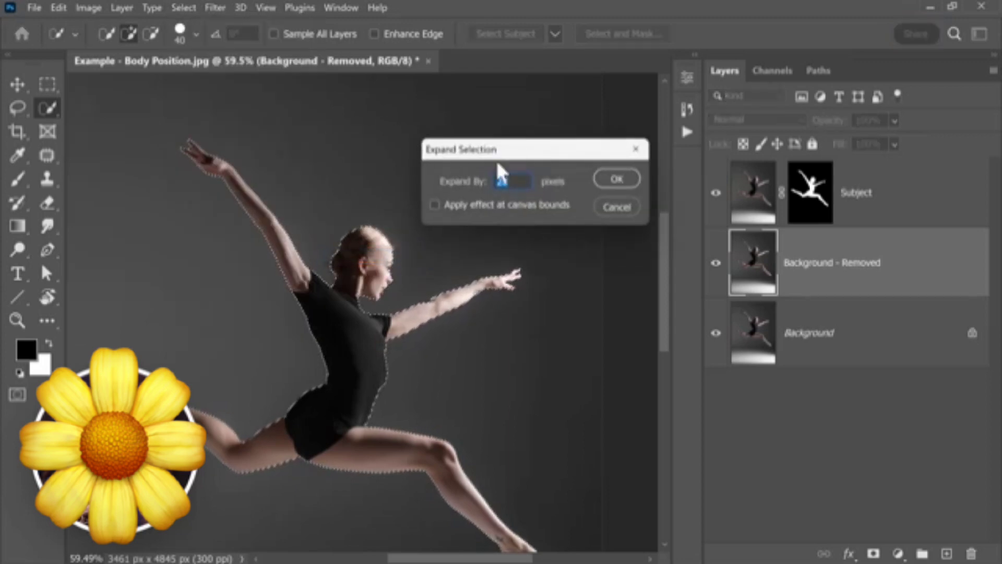
pyautogui.write('30')
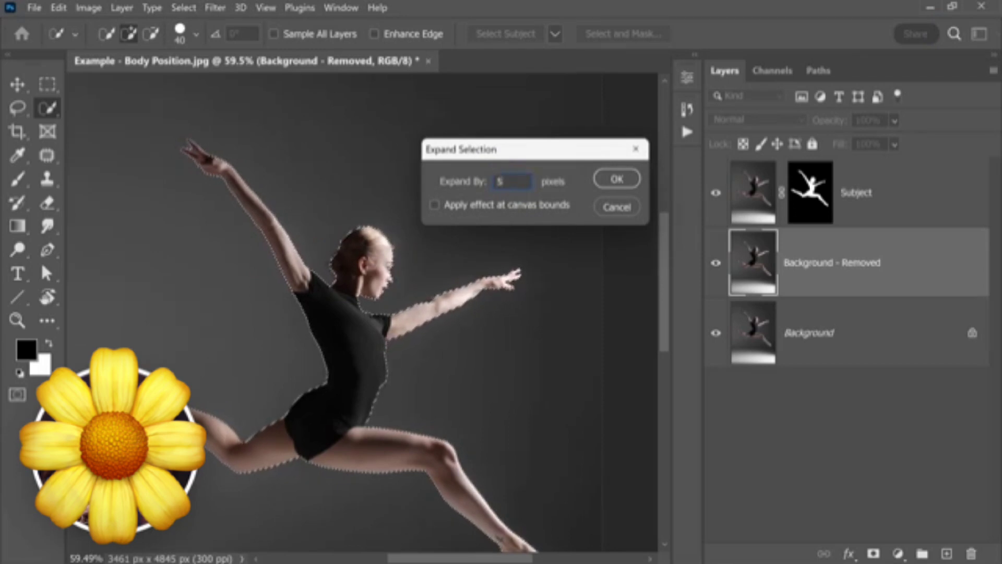
pyautogui.click(616, 178)
# - Add the stray hairs in front of the dancer's forehead to the selection with the Lasso tool
pyautogui.scroll(5, 458, 227)
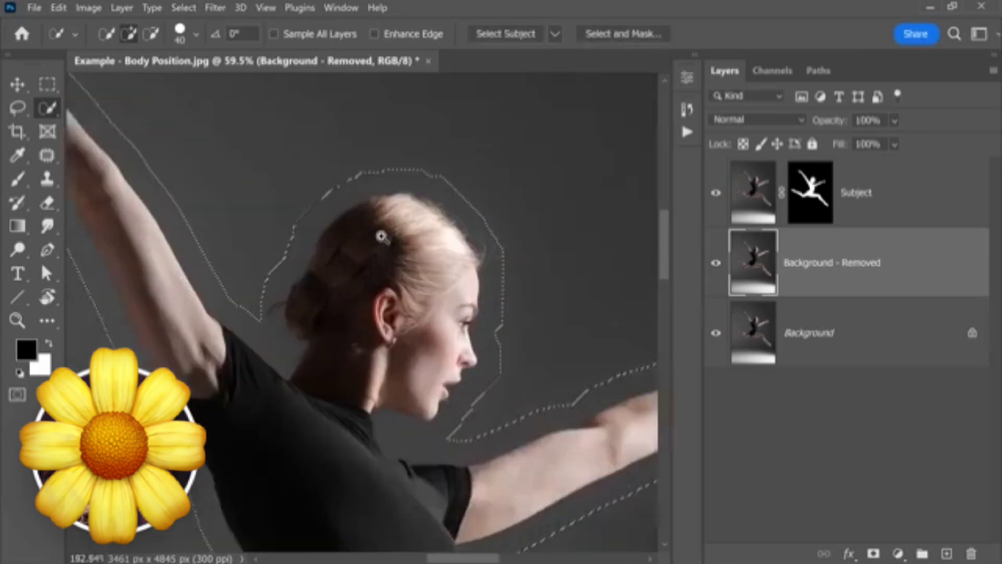
pyautogui.scroll(-5, 531, 266)
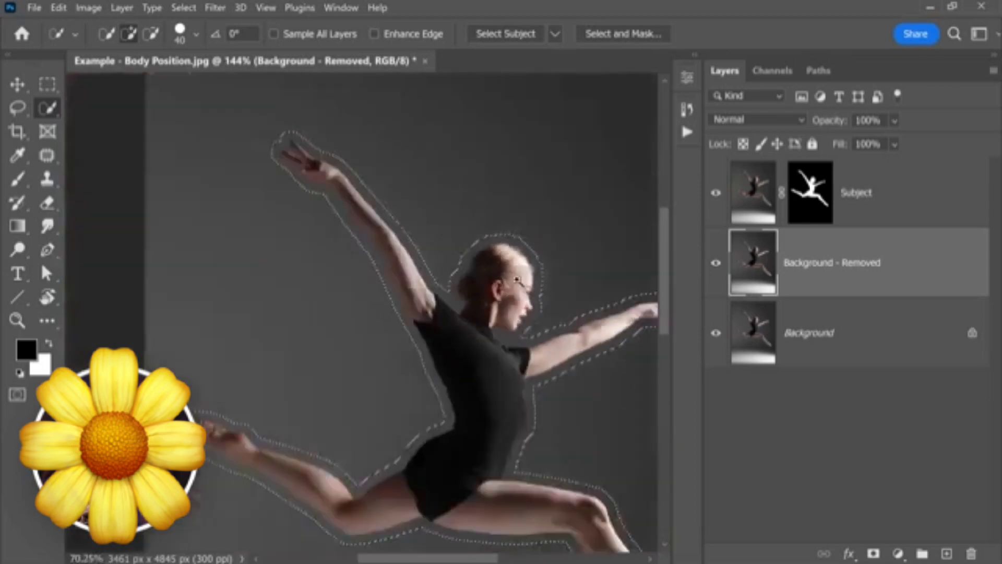
pyautogui.scroll(6, 461, 250)
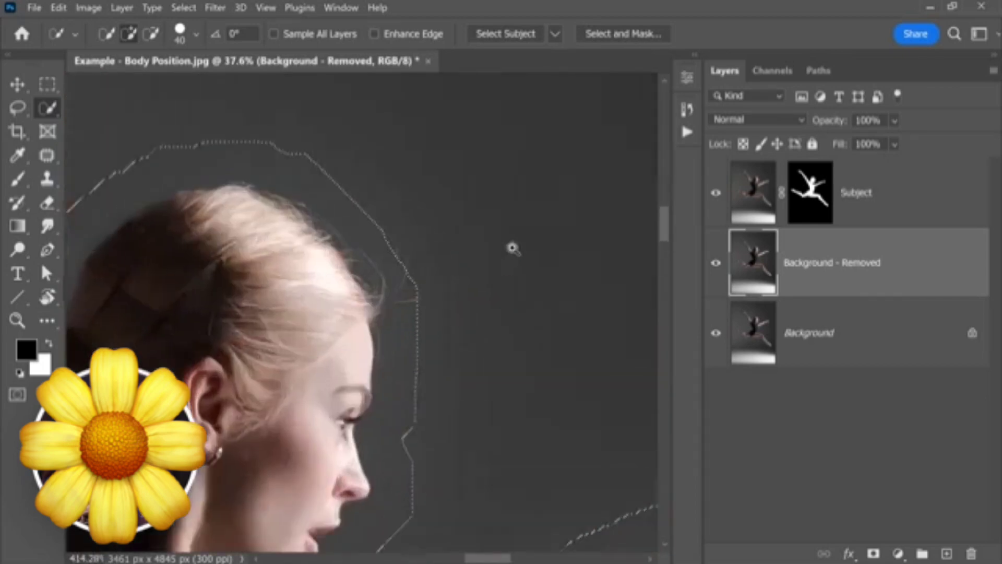
pyautogui.click(17, 108)
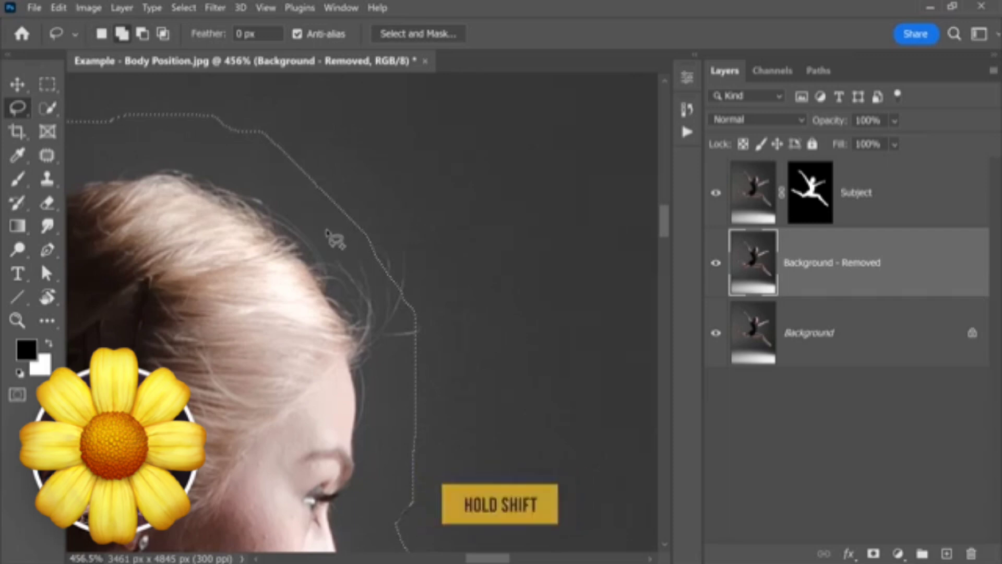
pyautogui.moveTo(347, 216)
pyautogui.mouseDown()
pyautogui.moveTo(414, 398)
pyautogui.moveTo(277, 241)
pyautogui.mouseUp()
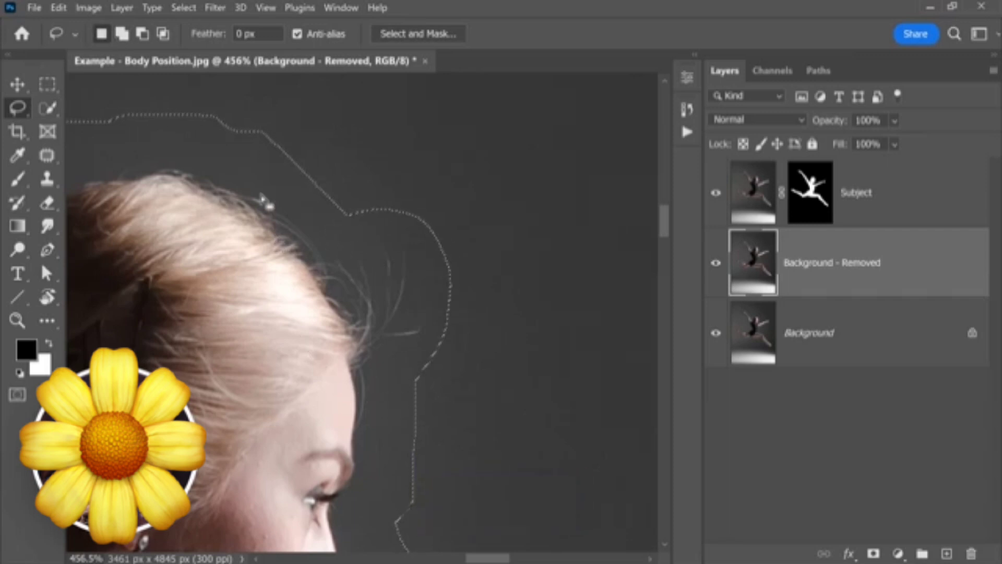
pyautogui.hotkey('ctrl', '0')
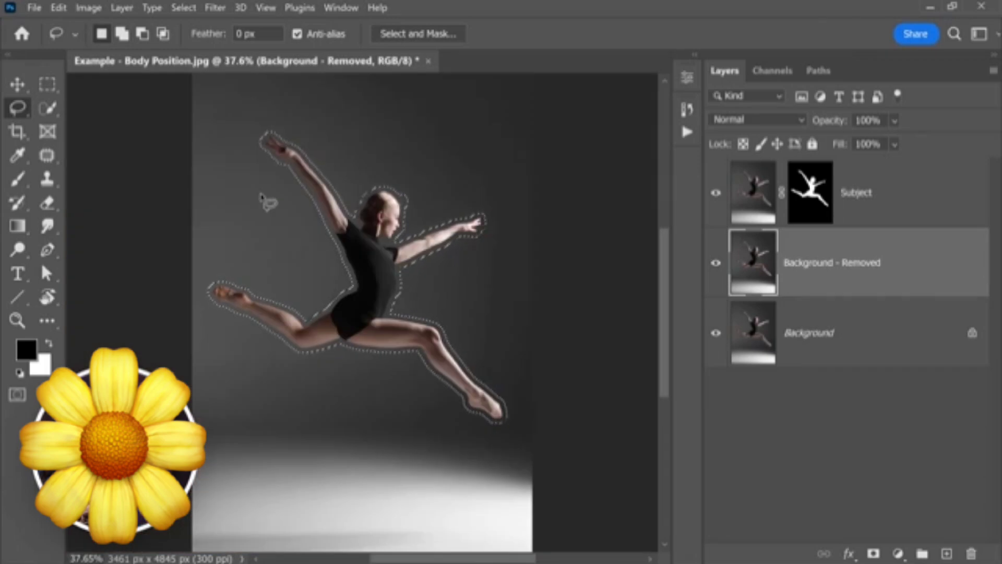
# - Remove the dancer with Content-Aware Fill, setting Rotation Adaptation to Low and outputting to the current layer
pyautogui.click(59, 8)
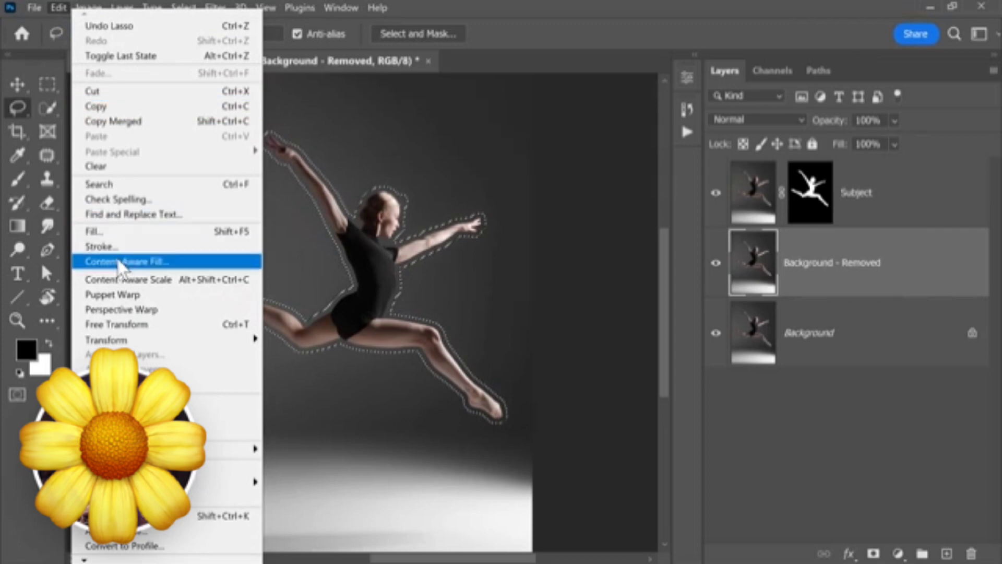
pyautogui.click(120, 262)
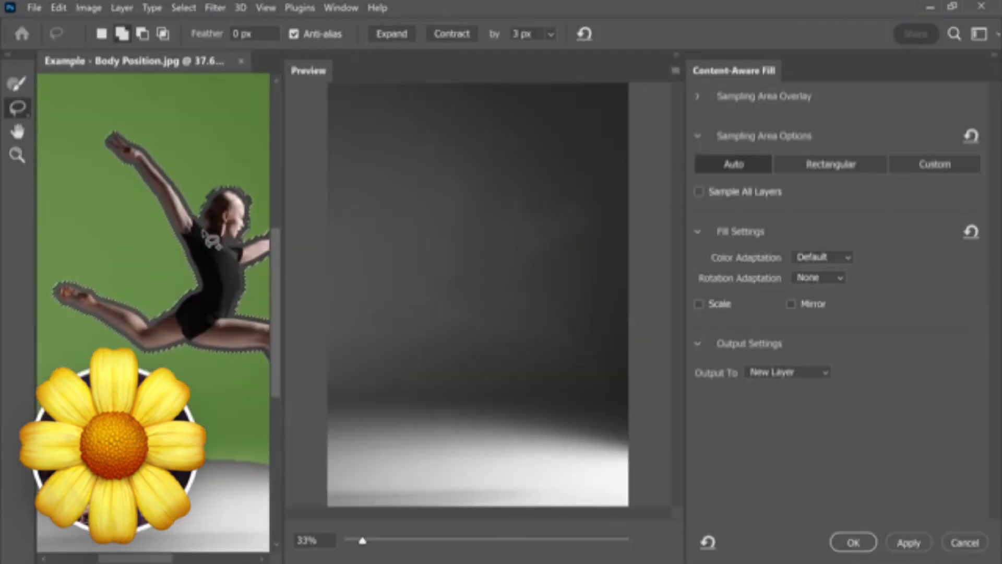
pyautogui.click(822, 277)
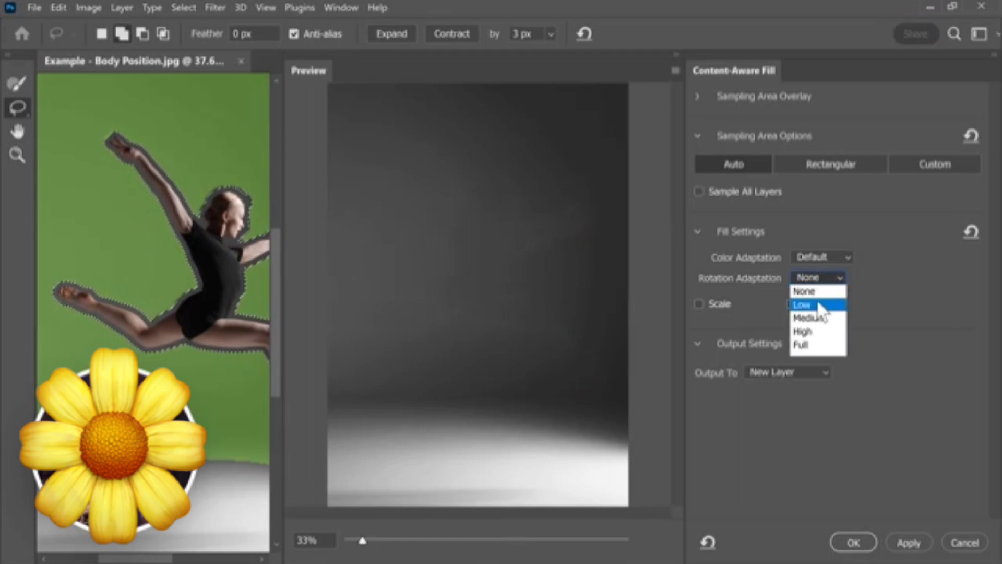
pyautogui.click(821, 307)
pyautogui.click(527, 250)
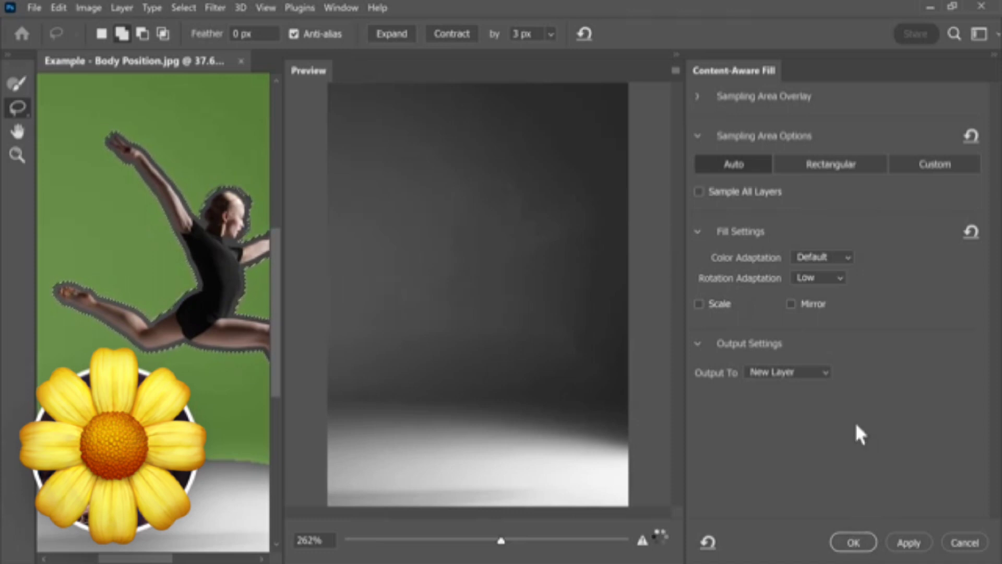
pyautogui.click(785, 371)
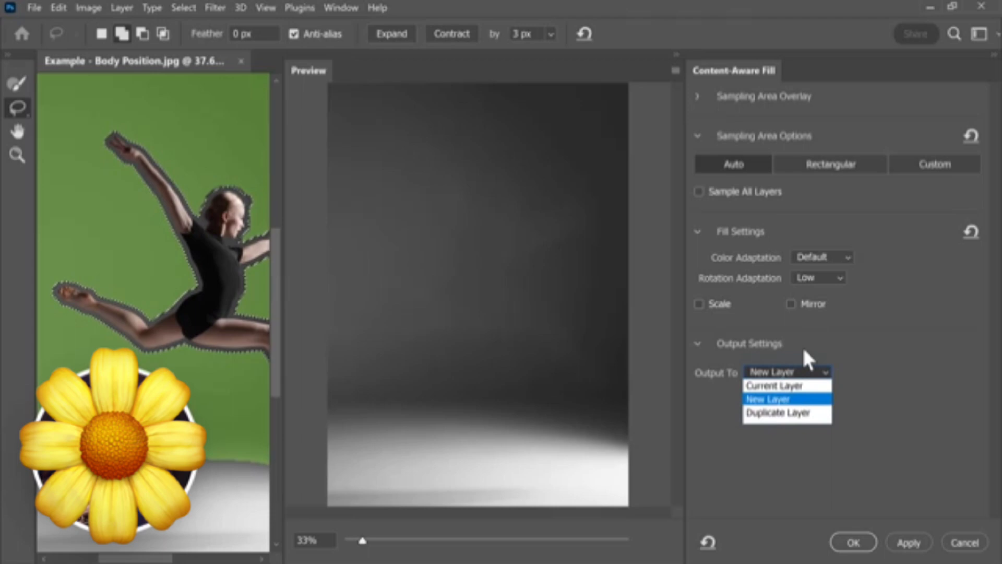
pyautogui.click(792, 389)
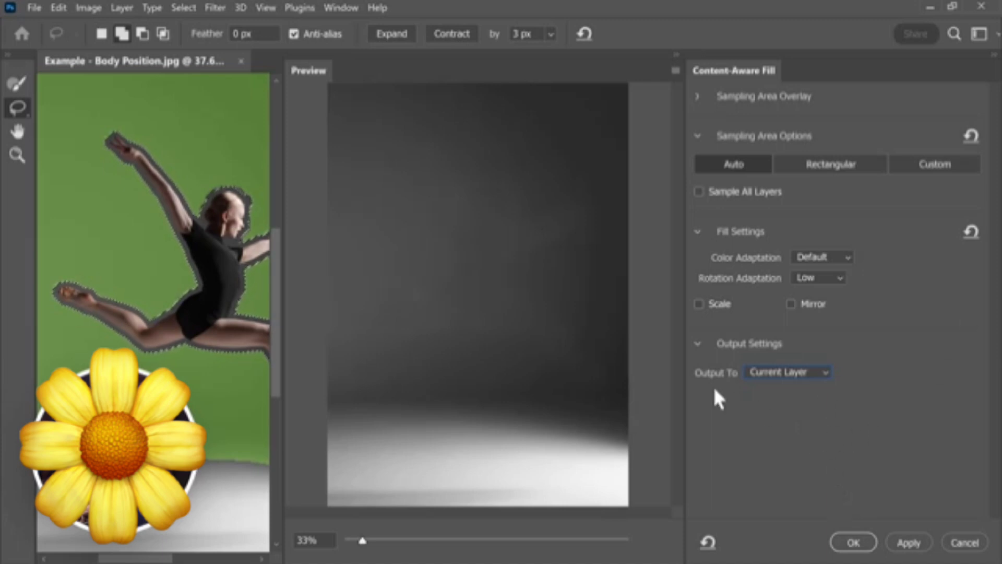
pyautogui.click(854, 543)
# - Hide the Subject layer and examine the filled background around the dancer's former head position for leftover marks
pyautogui.click(716, 207)
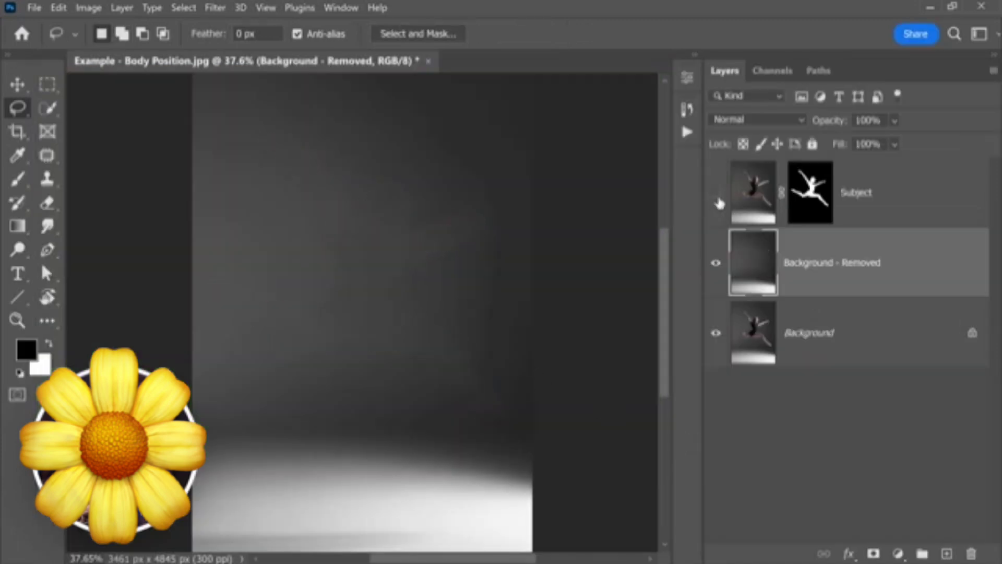
pyautogui.click(719, 204)
pyautogui.click(719, 207)
pyautogui.moveTo(402, 210); pyautogui.dragTo(418, 251)
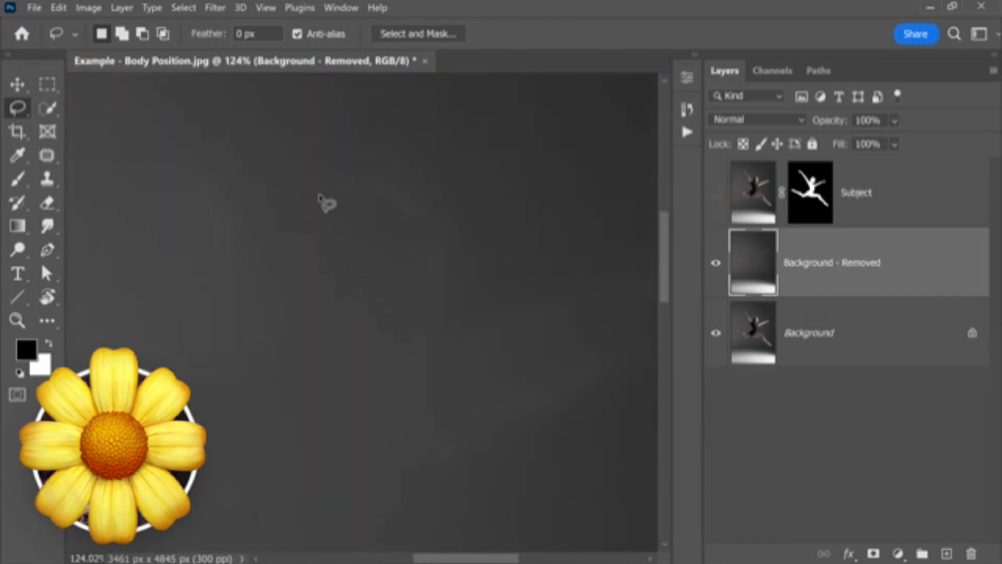
# - Use the Patch tool to replace the faint smudges around the dancer's former head position with clean nearby background
pyautogui.click(45, 155)
pyautogui.rightClick(45, 153)
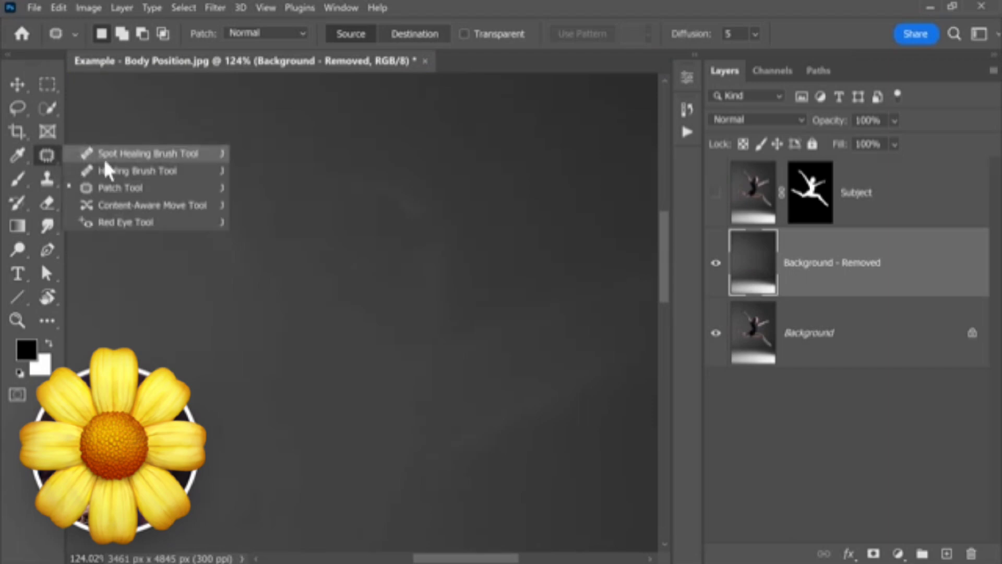
pyautogui.click(110, 188)
pyautogui.moveTo(395, 167)
pyautogui.mouseDown()
pyautogui.moveTo(421, 290)
pyautogui.moveTo(453, 217)
pyautogui.moveTo(488, 189)
pyautogui.moveTo(533, 174)
pyautogui.mouseUp()
pyautogui.hotkey('ctrl', 'd')
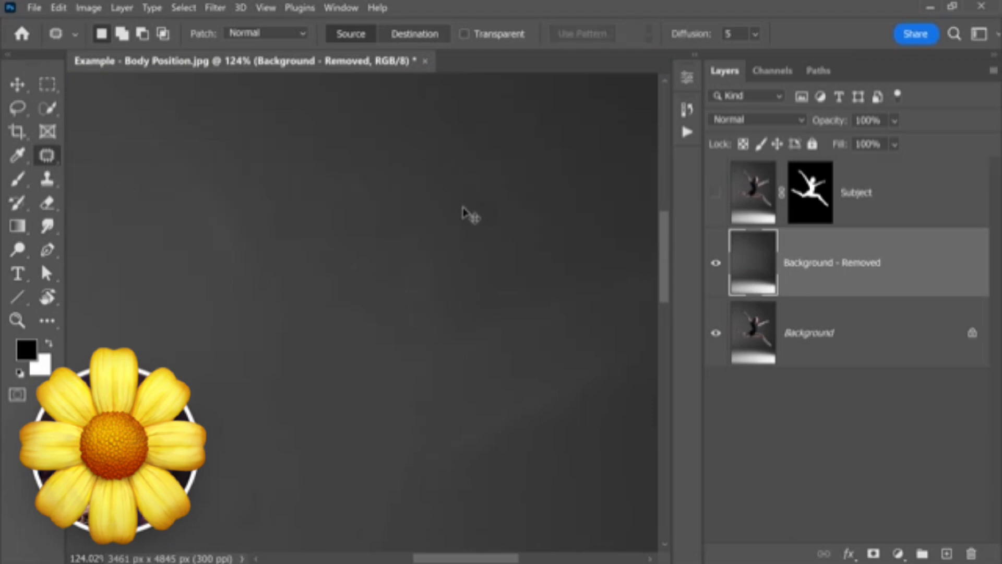
pyautogui.moveTo(463, 209)
pyautogui.mouseDown()
pyautogui.moveTo(426, 219)
pyautogui.moveTo(385, 202)
pyautogui.mouseUp()
pyautogui.moveTo(361, 232); pyautogui.dragTo(417, 256)
pyautogui.hotkey('ctrl', 'd')
# - Patch the remaining uneven streaks beside the repaired head area with smooth background, then clear the selection
pyautogui.moveTo(376, 237); pyautogui.dragTo(365, 236)
pyautogui.moveTo(368, 240); pyautogui.dragTo(287, 208)
pyautogui.moveTo(489, 204)
pyautogui.mouseDown()
pyautogui.moveTo(334, 262)
pyautogui.moveTo(322, 293)
pyautogui.moveTo(331, 355)
pyautogui.moveTo(543, 272)
pyautogui.moveTo(548, 219)
pyautogui.mouseUp()
pyautogui.moveTo(461, 283)
pyautogui.mouseDown()
pyautogui.moveTo(461, 304)
pyautogui.moveTo(458, 183)
pyautogui.mouseUp()
pyautogui.hotkey('ctrl', 'd')
# - Patch the streaks left by the dancer's torso and arm, including a long curved patch, using smooth background to the left
pyautogui.moveTo(378, 264)
pyautogui.mouseDown()
pyautogui.moveTo(366, 264)
pyautogui.moveTo(440, 264)
pyautogui.moveTo(373, 256)
pyautogui.mouseUp()
pyautogui.moveTo(367, 194)
pyautogui.mouseDown()
pyautogui.moveTo(292, 221)
pyautogui.moveTo(396, 415)
pyautogui.moveTo(467, 335)
pyautogui.moveTo(475, 201)
pyautogui.moveTo(389, 279)
pyautogui.moveTo(361, 217)
pyautogui.mouseUp()
pyautogui.moveTo(360, 257); pyautogui.dragTo(161, 259)
pyautogui.hotkey('ctrl', 'd')
pyautogui.moveTo(243, 259); pyautogui.dragTo(230, 261)
pyautogui.moveTo(263, 282)
pyautogui.mouseDown()
pyautogui.moveTo(274, 207)
pyautogui.moveTo(334, 302)
pyautogui.moveTo(339, 405)
pyautogui.moveTo(238, 441)
pyautogui.moveTo(305, 320)
pyautogui.moveTo(279, 234)
pyautogui.mouseUp()
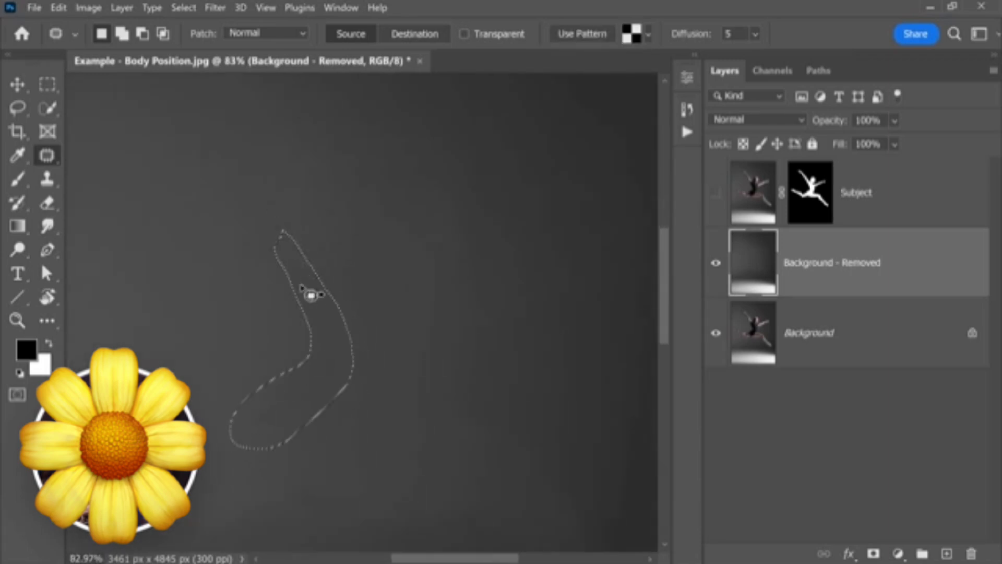
pyautogui.moveTo(301, 295); pyautogui.dragTo(208, 285)
pyautogui.hotkey('ctrl', 'd')
# - Patch the uneven tones in the lower part of the backdrop above the bright floor and deselect
pyautogui.moveTo(329, 279)
pyautogui.mouseDown()
pyautogui.moveTo(319, 279)
pyautogui.moveTo(374, 291)
pyautogui.mouseUp()
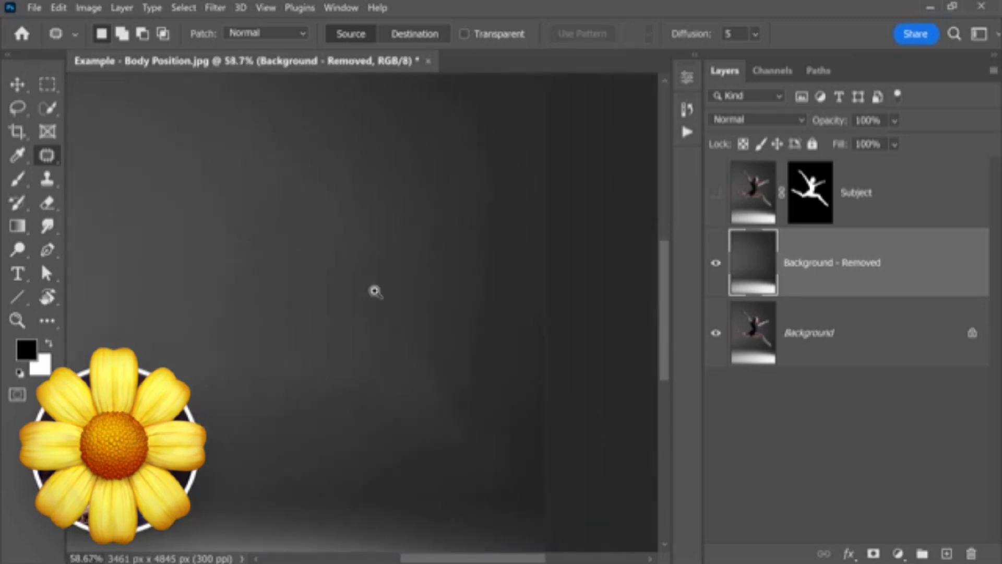
pyautogui.moveTo(404, 327)
pyautogui.mouseDown()
pyautogui.moveTo(369, 377)
pyautogui.moveTo(393, 441)
pyautogui.moveTo(412, 457)
pyautogui.moveTo(483, 480)
pyautogui.moveTo(490, 447)
pyautogui.moveTo(423, 345)
pyautogui.mouseUp()
pyautogui.moveTo(427, 405); pyautogui.dragTo(285, 395)
pyautogui.hotkey('ctrl', 'd')
pyautogui.moveTo(368, 303)
pyautogui.mouseDown()
pyautogui.moveTo(298, 320)
pyautogui.moveTo(335, 360)
pyautogui.moveTo(353, 360)
pyautogui.moveTo(297, 331)
pyautogui.moveTo(222, 388)
pyautogui.moveTo(372, 366)
pyautogui.mouseUp()
pyautogui.moveTo(304, 371); pyautogui.dragTo(343, 437)
pyautogui.hotkey('ctrl', 'd')
pyautogui.scroll(-3, 318, 251)
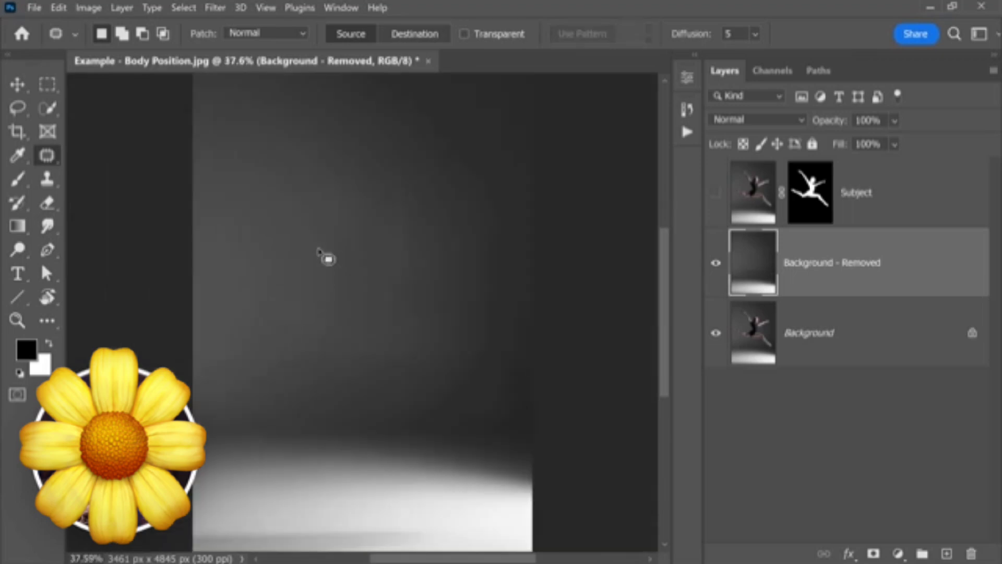
# - Show the Subject layer again and convert it to a Smart Object
pyautogui.click(716, 194)
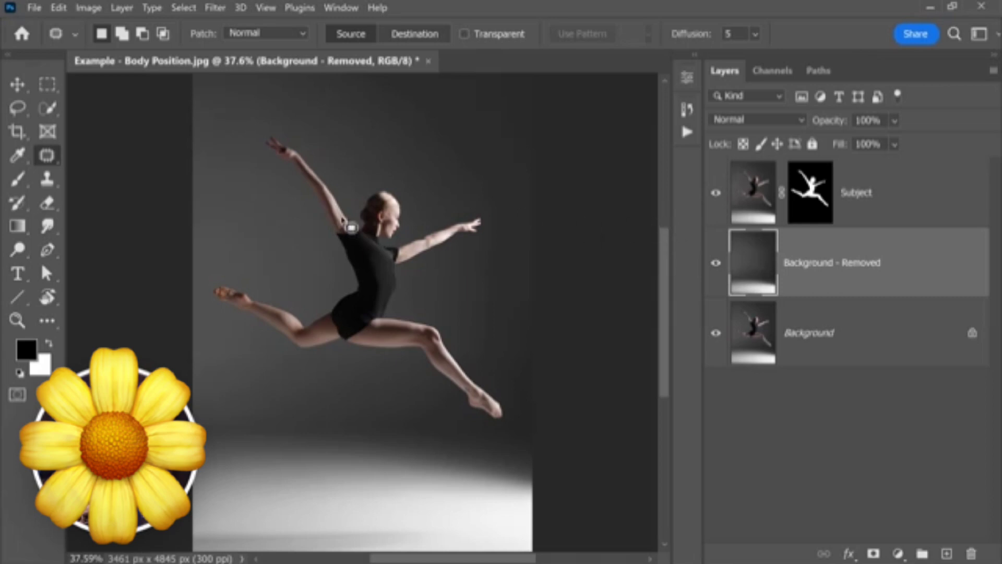
pyautogui.click(736, 206)
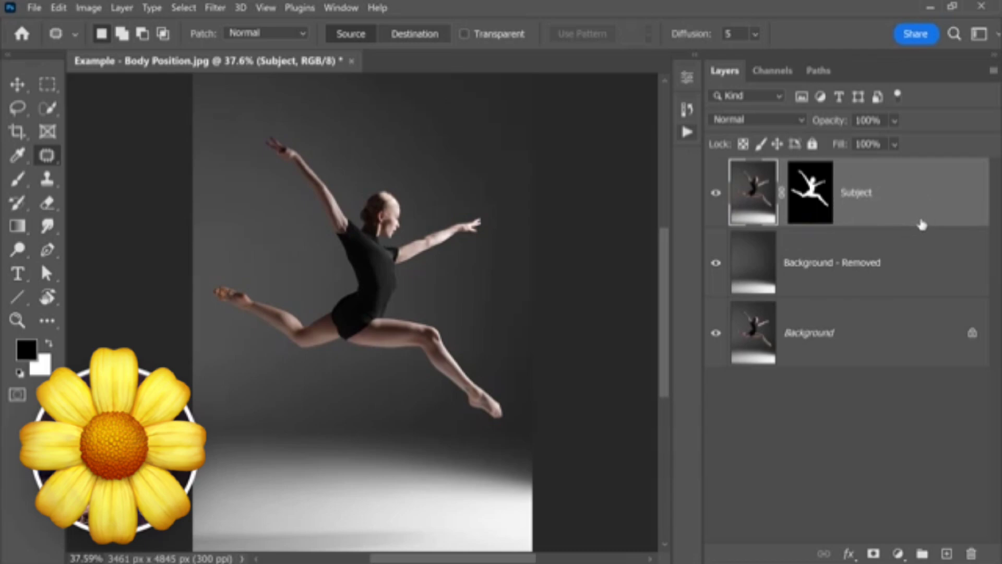
pyautogui.rightClick(921, 201)
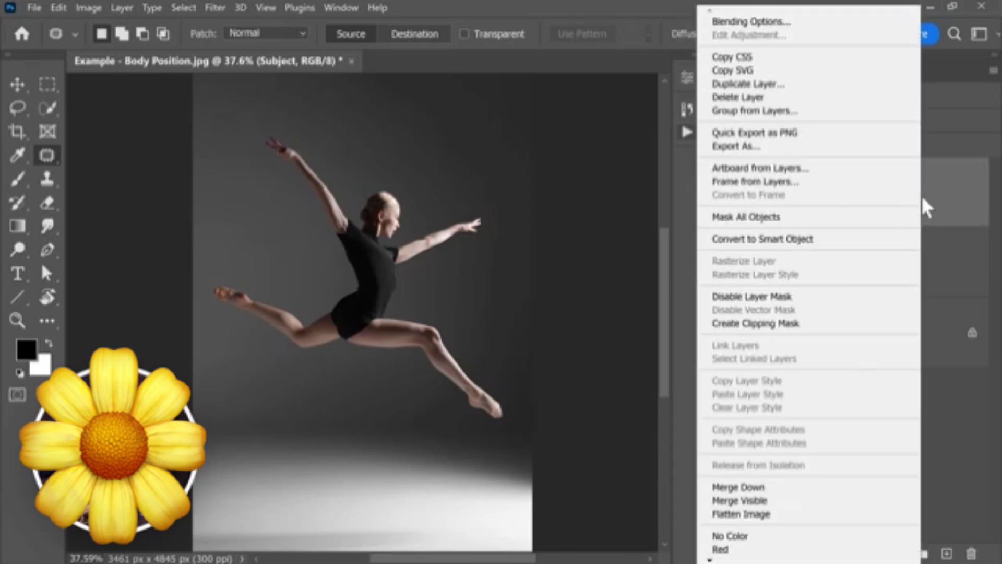
pyautogui.click(845, 240)
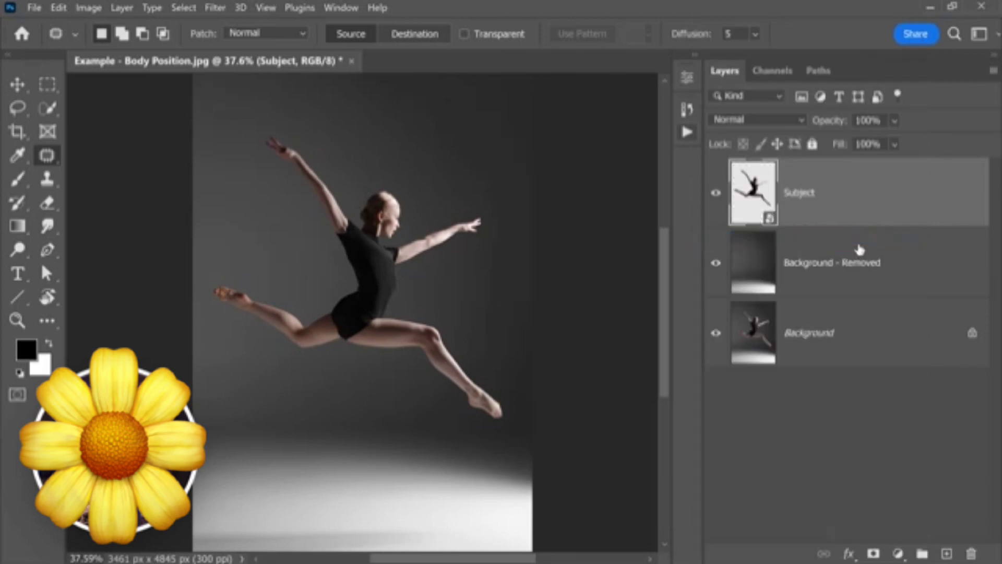
# - Open the Subject smart object's contents to check its original pixels and layer mask
pyautogui.scroll(3, 406, 210)
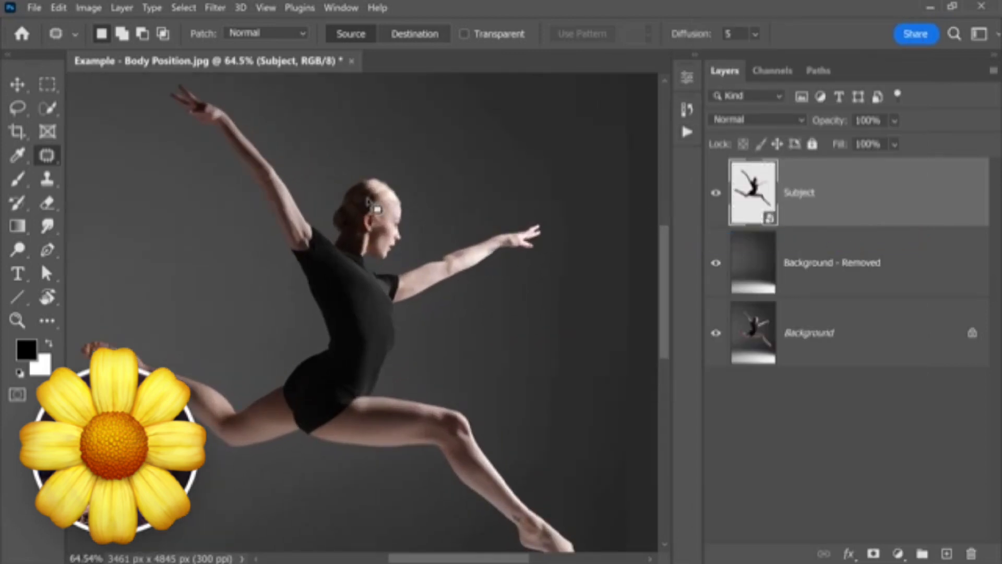
pyautogui.doubleClick(764, 197)
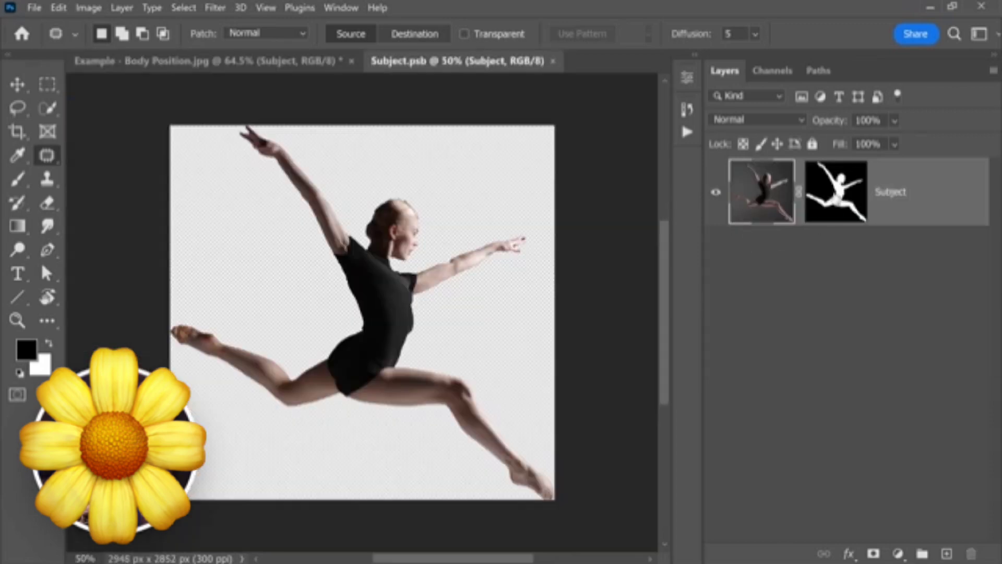
pyautogui.click(392, 202)
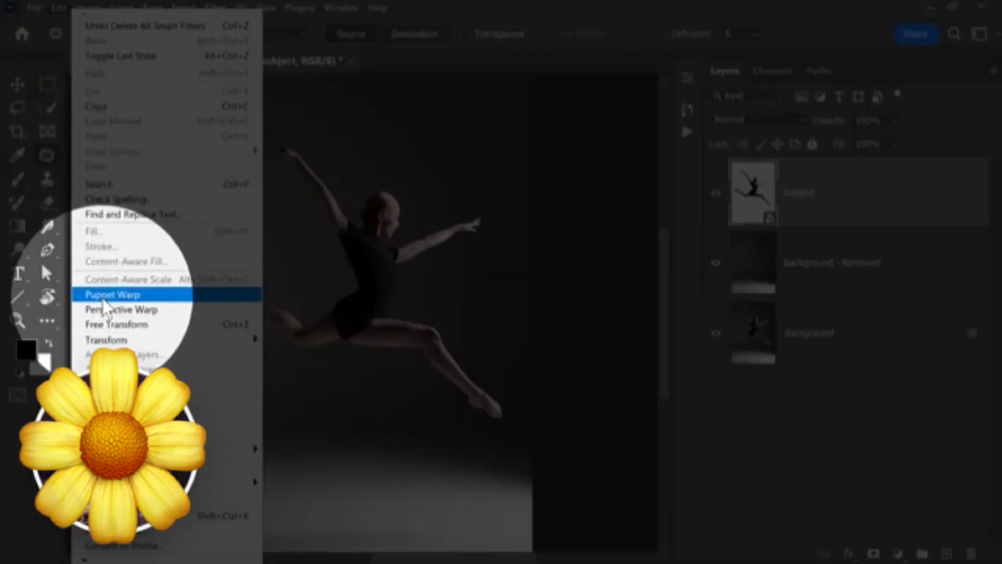
# - Start Puppet Warp on the Subject smart object and display its mesh
pyautogui.click(104, 296)
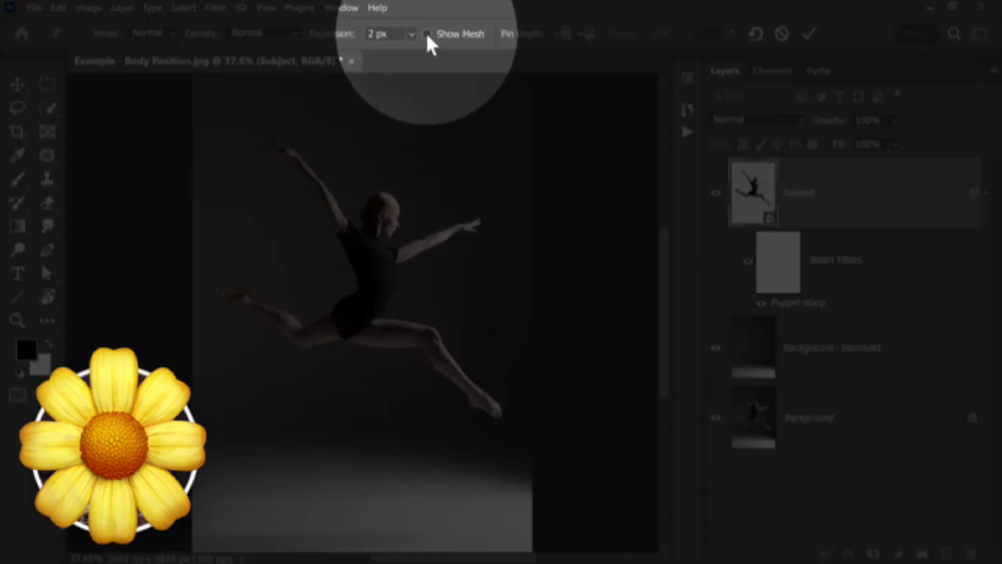
pyautogui.click(426, 33)
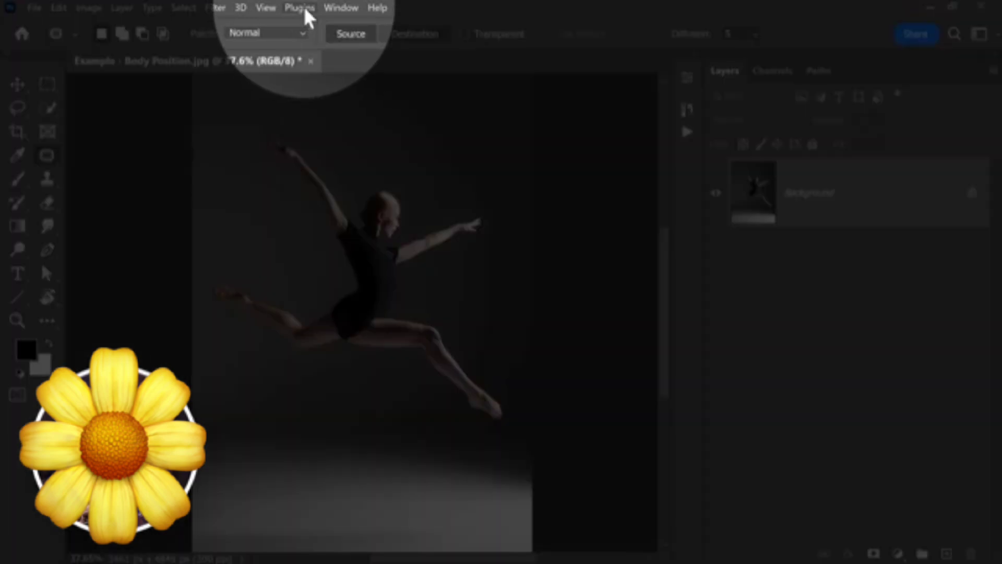
# - Open the PiXimperfect Compositing plugin and dock it, collapsed, alongside the other panels
pyautogui.click(305, 9)
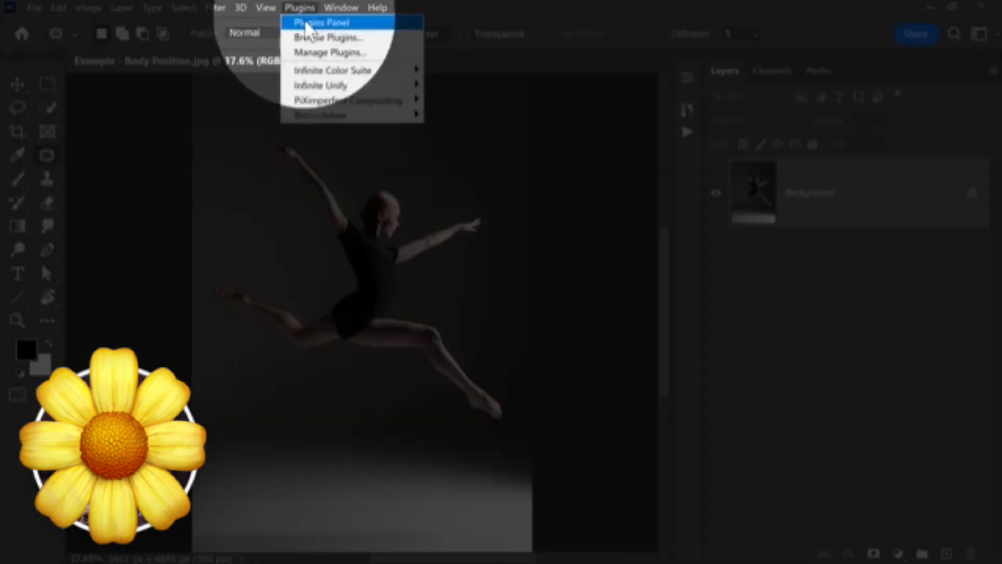
pyautogui.moveTo(401, 100)
pyautogui.click(471, 100)
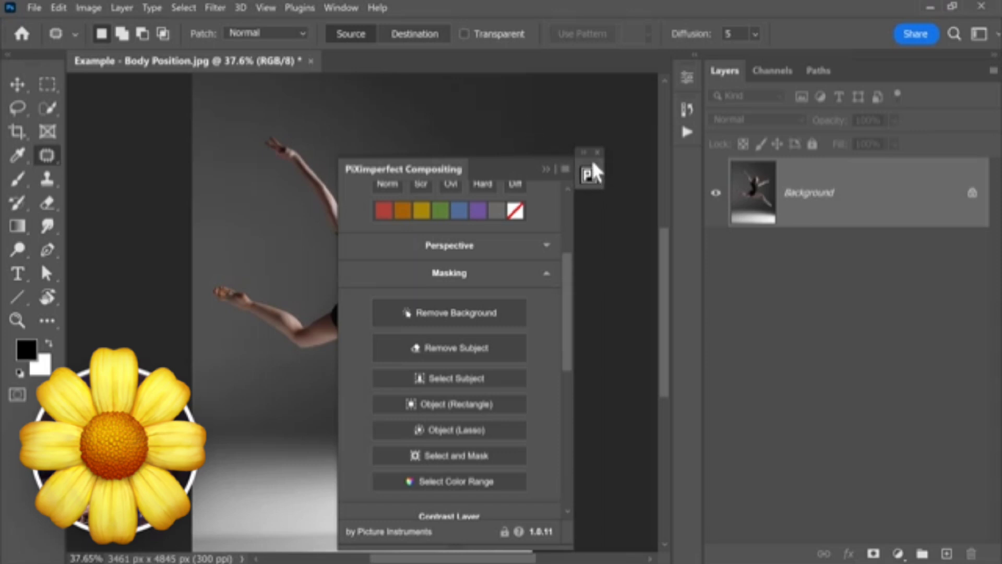
pyautogui.moveTo(590, 159); pyautogui.dragTo(687, 154)
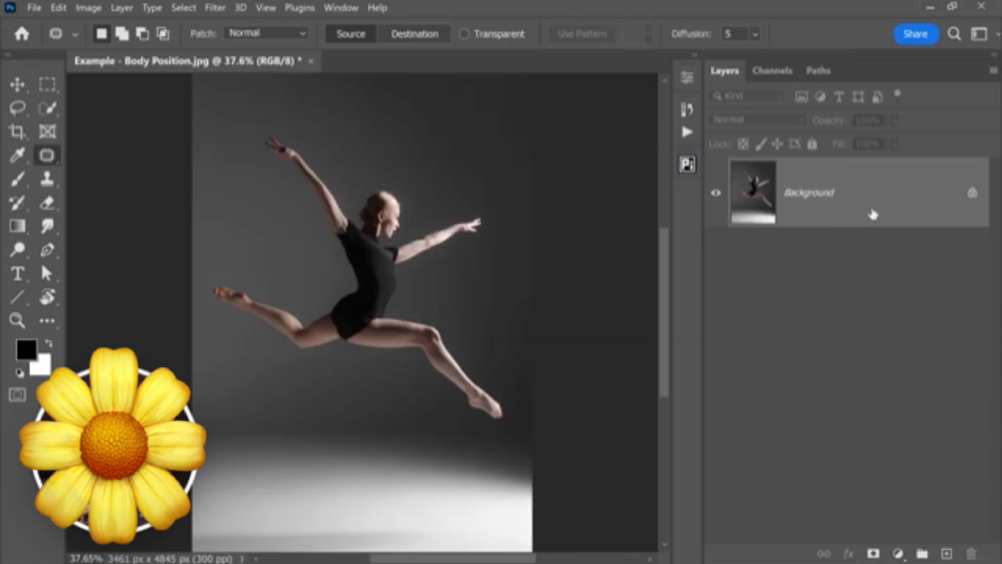
# - Duplicate the Background layer and run the PiXimperfect plugin's Remove Subject on the copy
pyautogui.moveTo(859, 211); pyautogui.dragTo(756, 197)
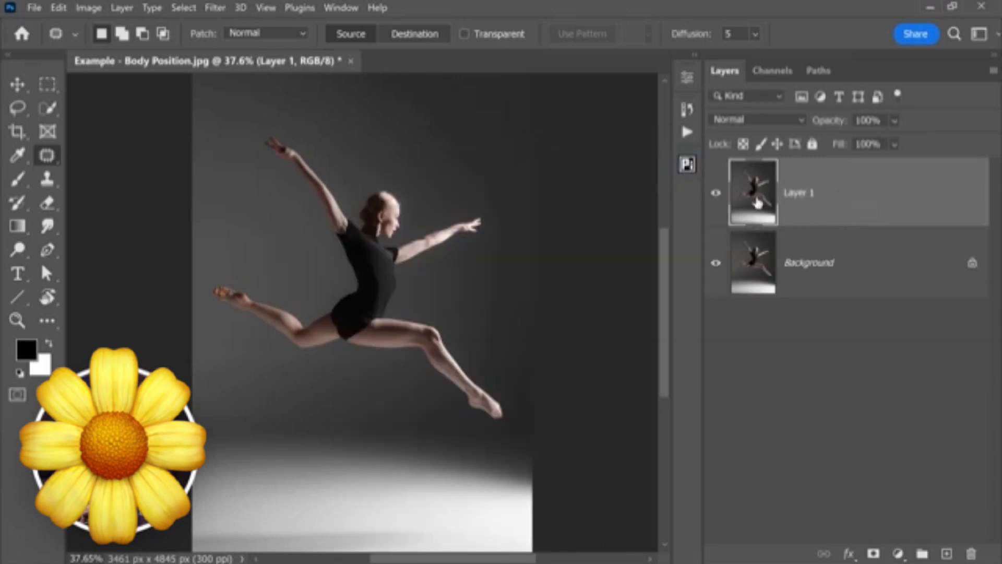
pyautogui.click(688, 164)
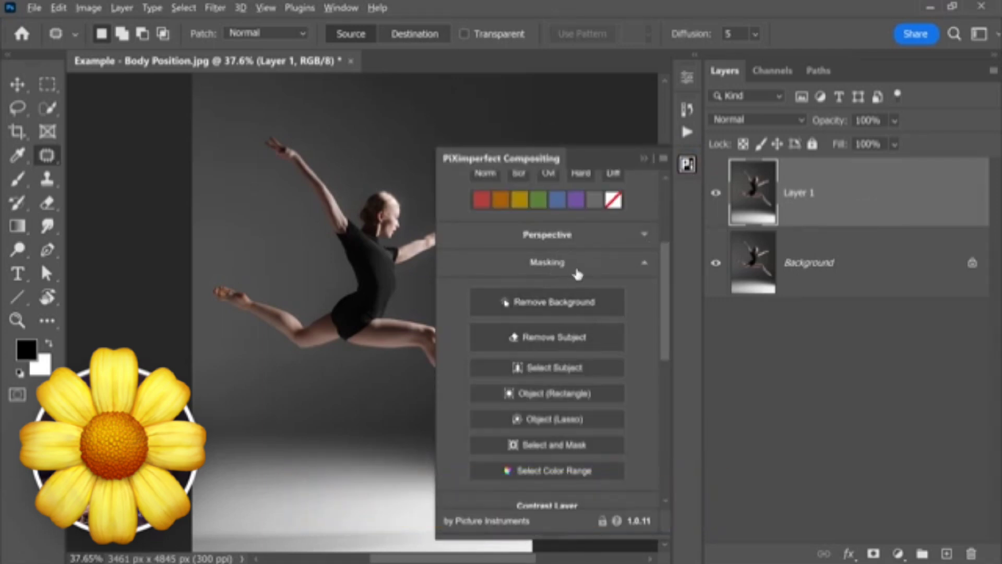
pyautogui.click(569, 343)
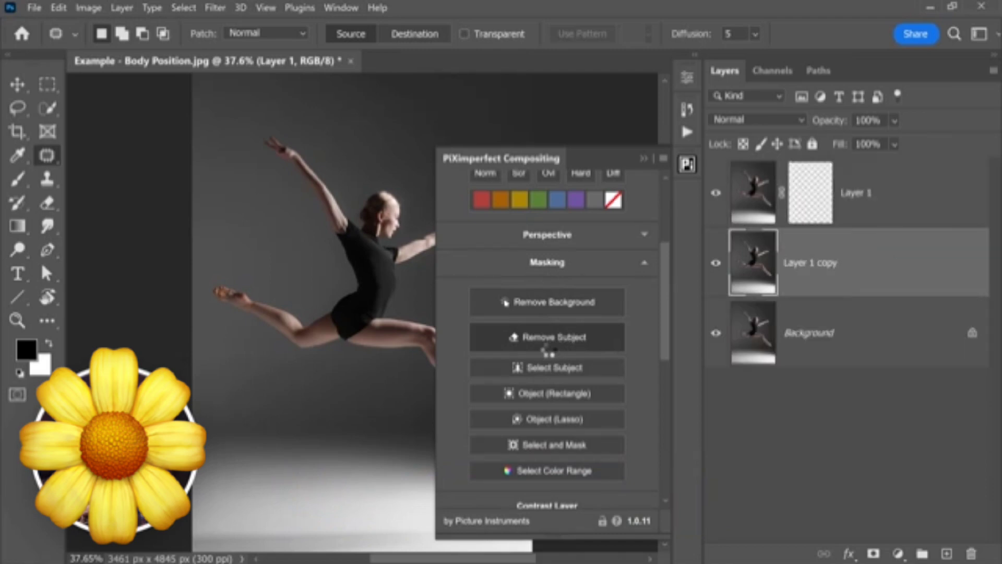
# - Isolate the Layer 1 copy to inspect the generated empty background, then restore the other layers' visibility
pyautogui.keyDown('alt'); pyautogui.click(716, 265); pyautogui.keyUp('alt')
pyautogui.moveTo(324, 244); pyautogui.dragTo(261, 259)
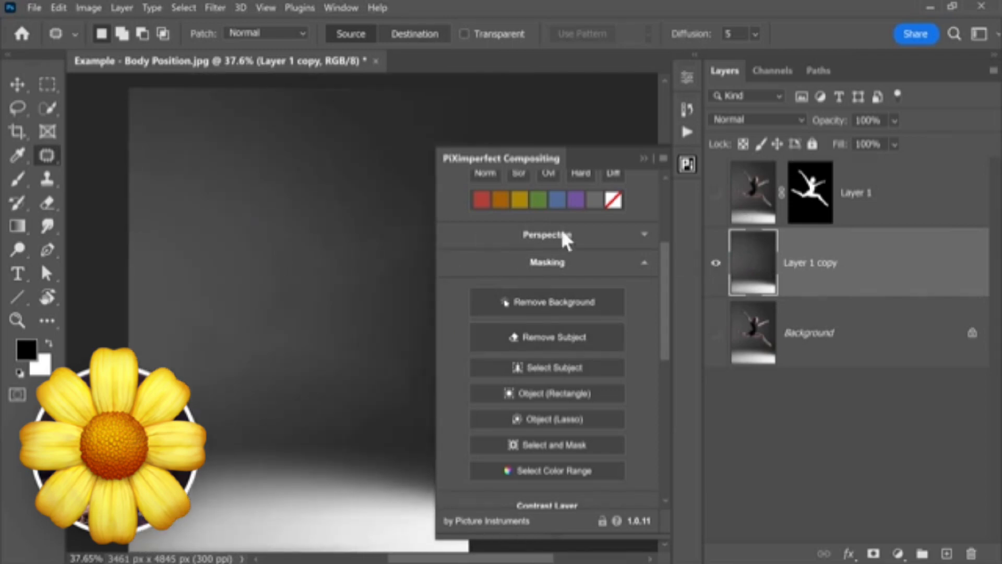
pyautogui.keyDown('alt'); pyautogui.click(716, 265); pyautogui.keyUp('alt')
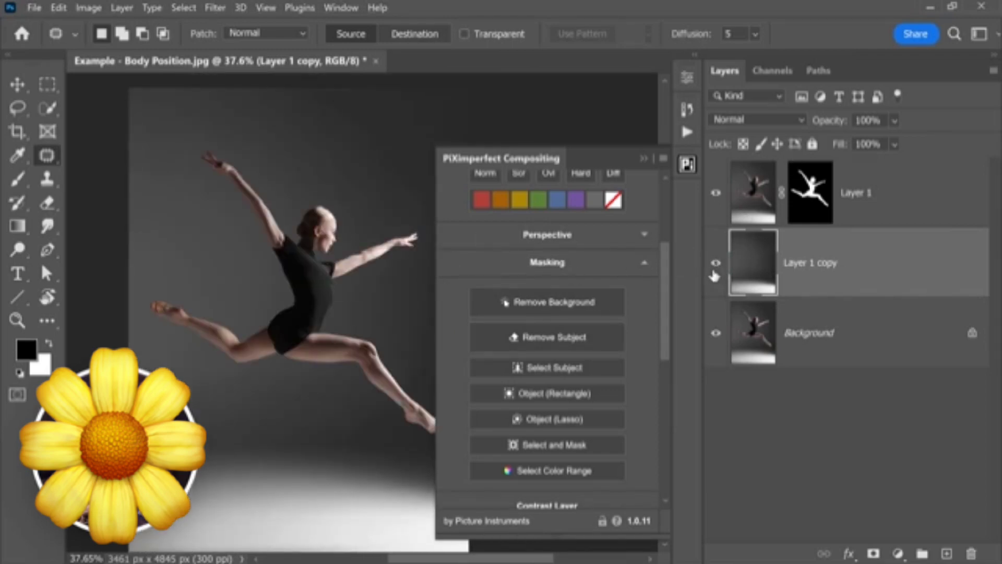
# - Convert the masked Subject layer to a Smart Object from the compositing plugin
pyautogui.scroll(1, 667, 261)
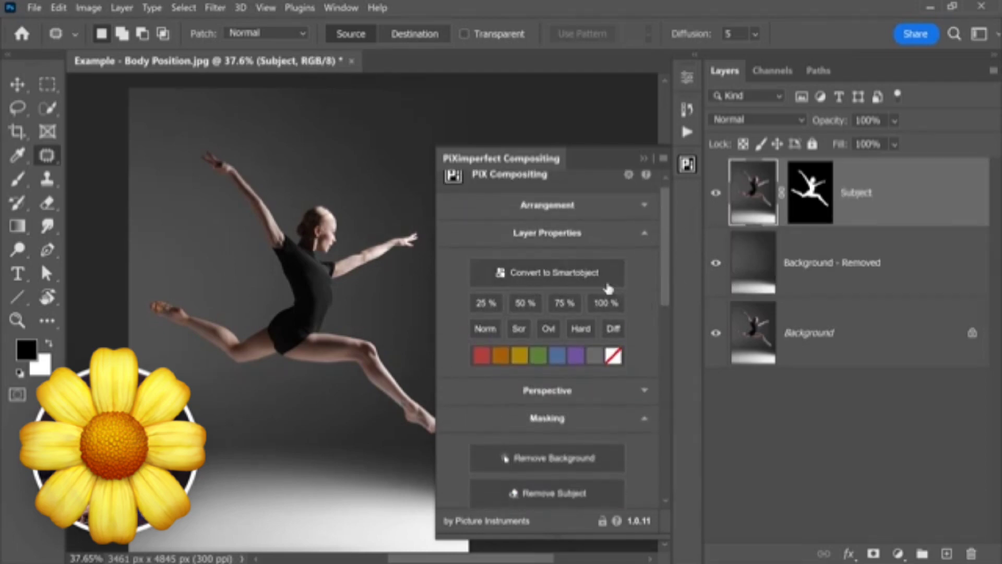
pyautogui.click(560, 283)
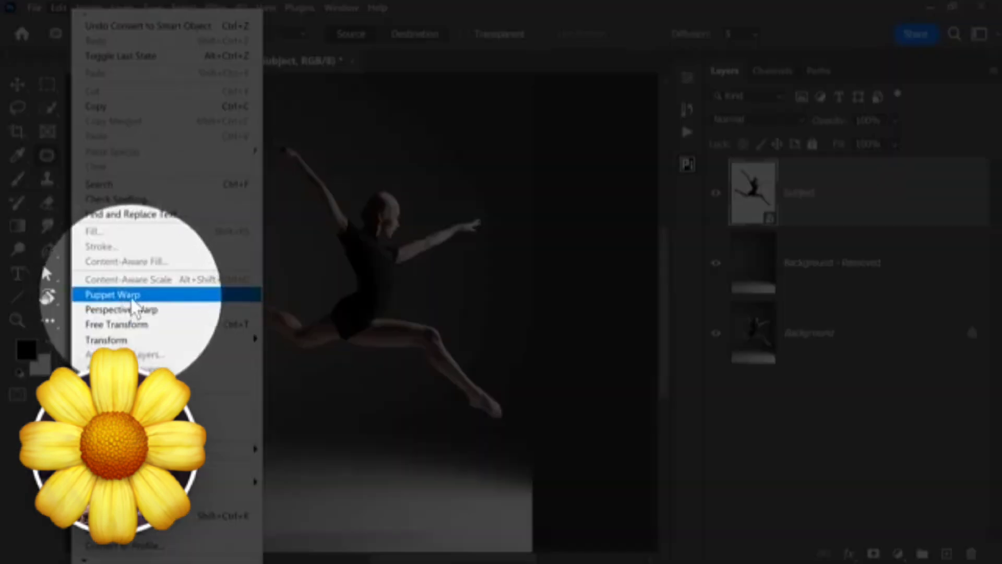
# - Apply Puppet Warp to the Subject smart object with 2 px expansion, inspecting the mesh edge along the dancer's face
pyautogui.click(148, 291)
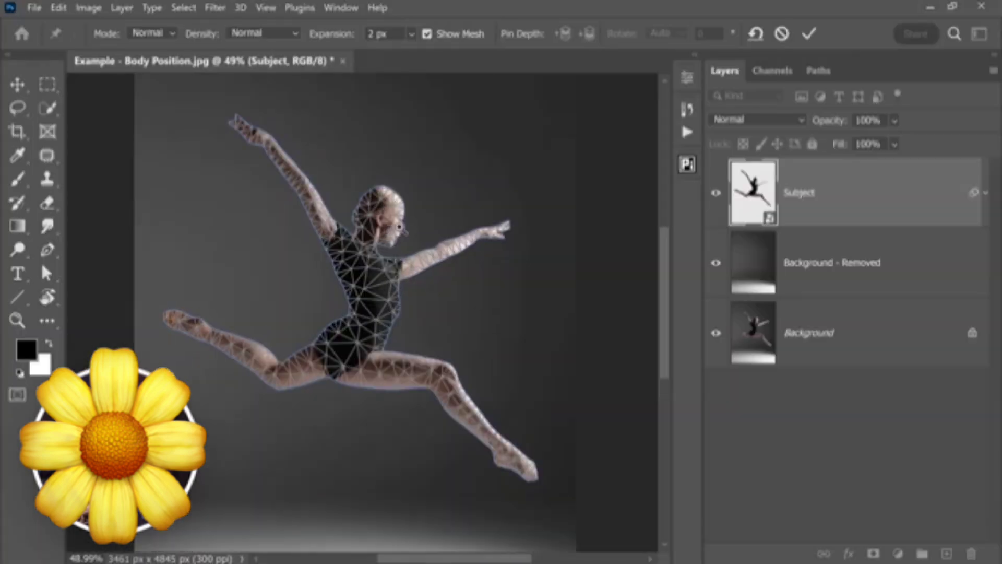
pyautogui.scroll(10, 399, 227)
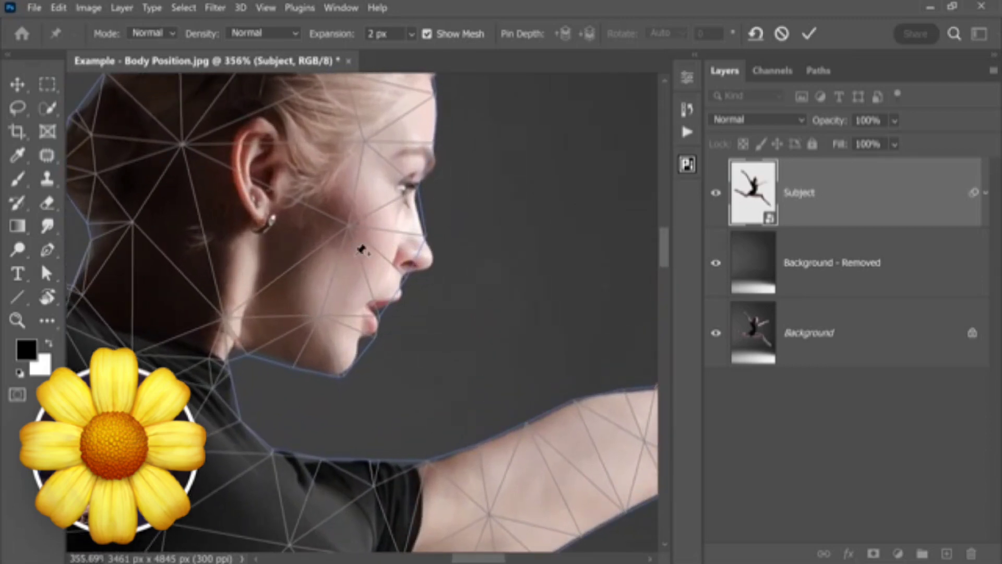
pyautogui.press('Return')
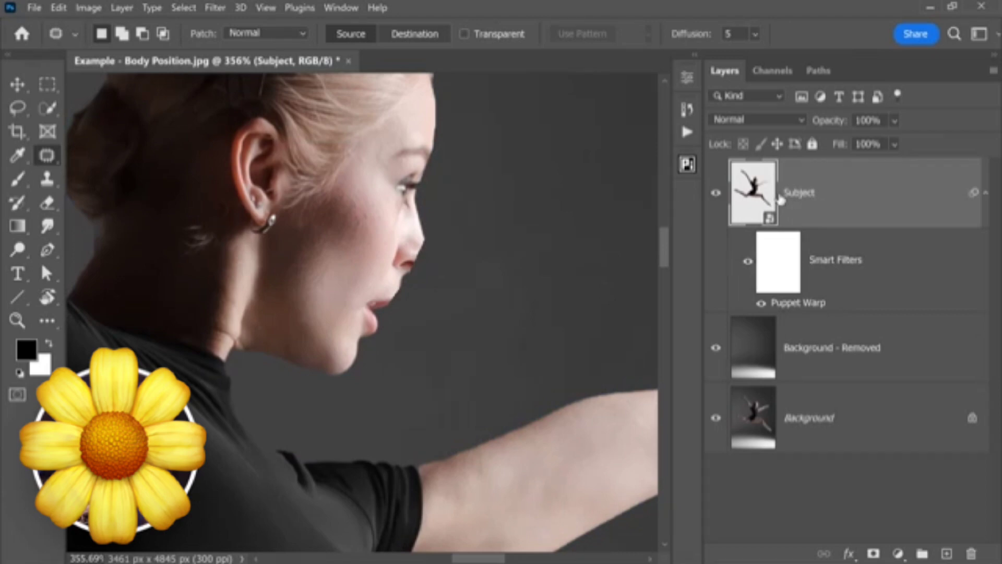
# - Reopen the Subject layer's Puppet Warp filter and set the mesh density to More Points, inspecting the edge along the face
pyautogui.doubleClick(804, 308)
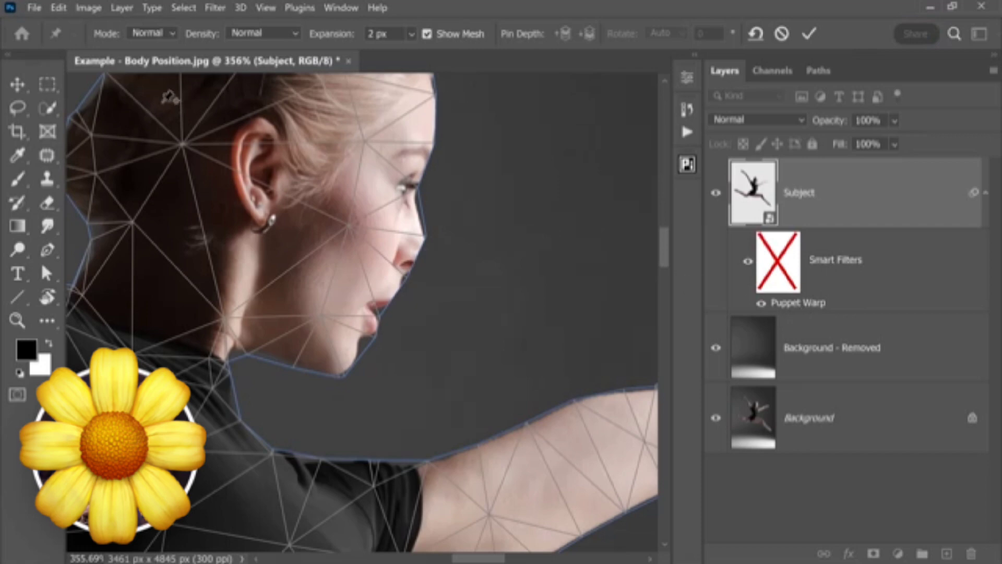
pyautogui.click(264, 33)
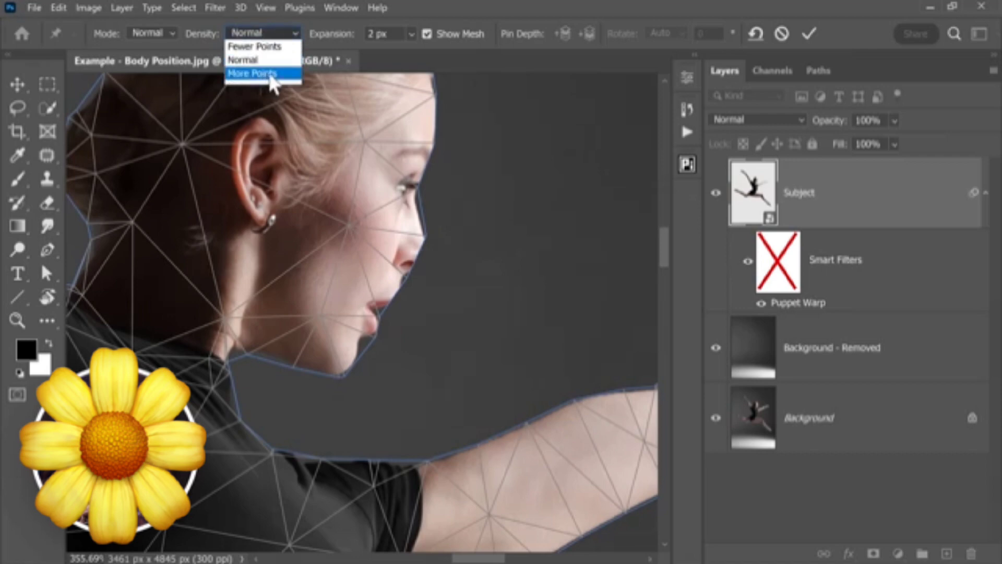
pyautogui.click(272, 74)
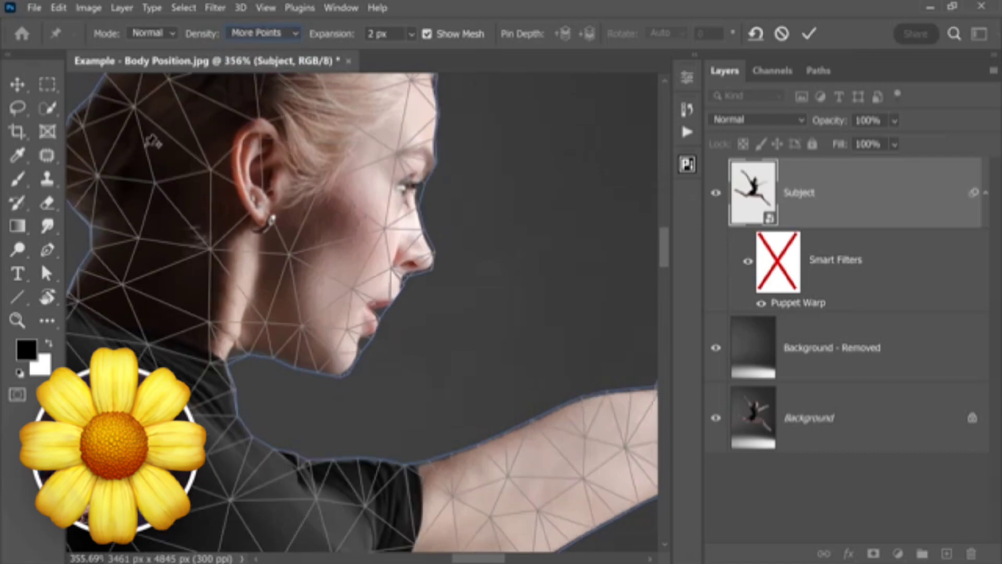
pyautogui.scroll(1, 408, 296)
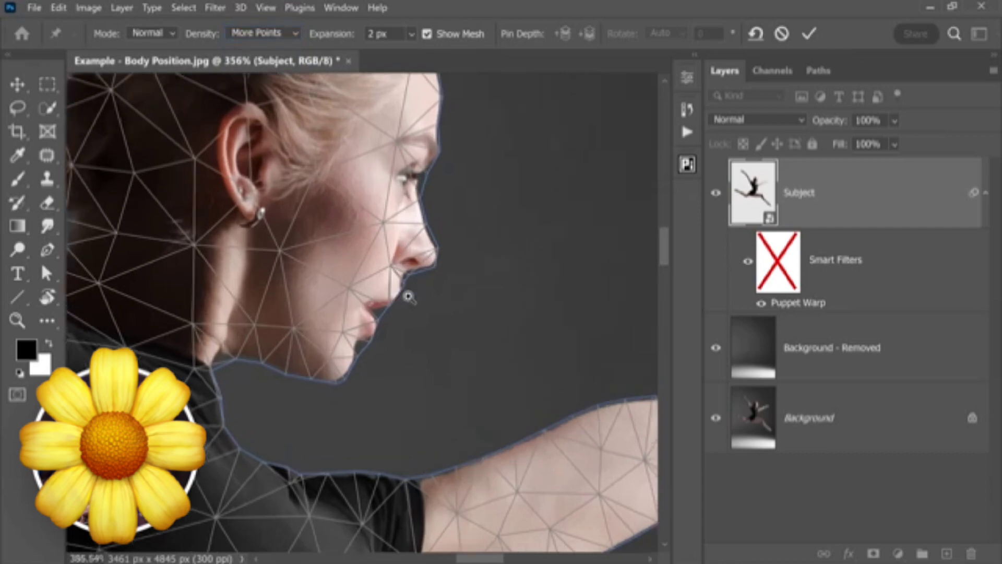
pyautogui.moveTo(408, 296)
pyautogui.mouseDown()
pyautogui.moveTo(422, 291)
pyautogui.moveTo(381, 291)
pyautogui.moveTo(407, 286)
pyautogui.moveTo(396, 298)
pyautogui.mouseUp()
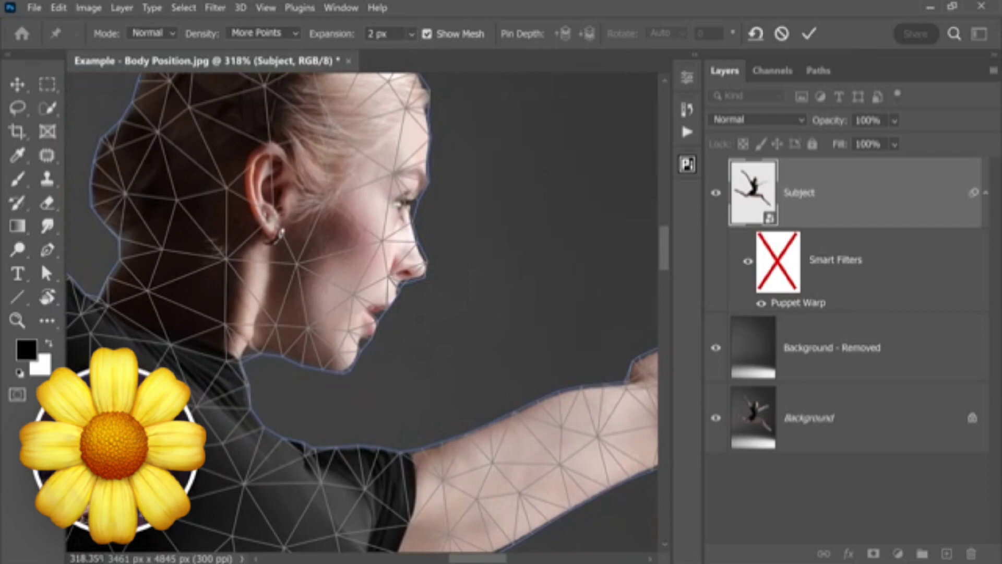
# - Set the mesh expansion to 6 px and inspect the outline around the dancer's face
pyautogui.moveTo(390, 34); pyautogui.dragTo(323, 43)
pyautogui.write('6')
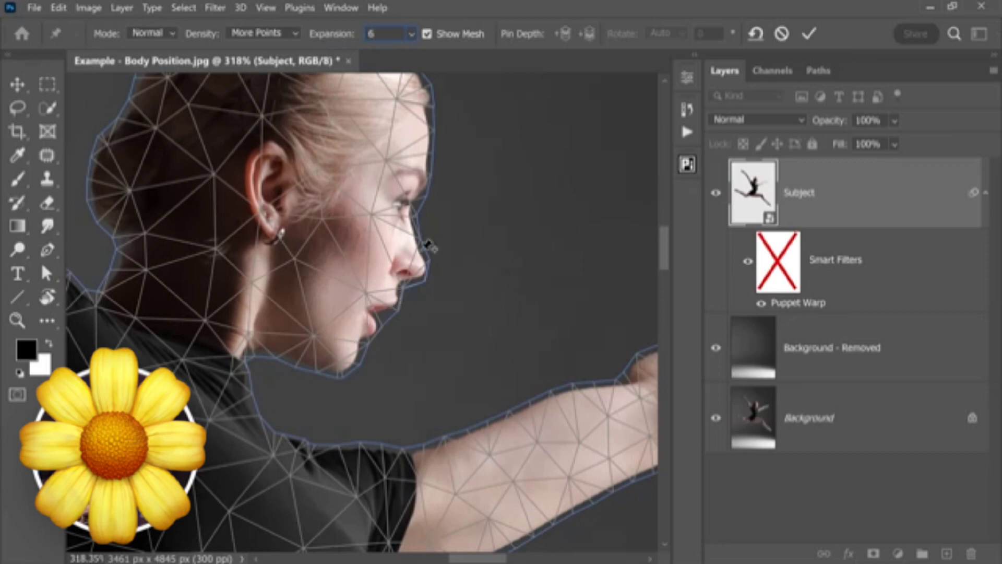
pyautogui.press('Return')
pyautogui.scroll(-3, 432, 166)
pyautogui.scroll(4, 428, 187)
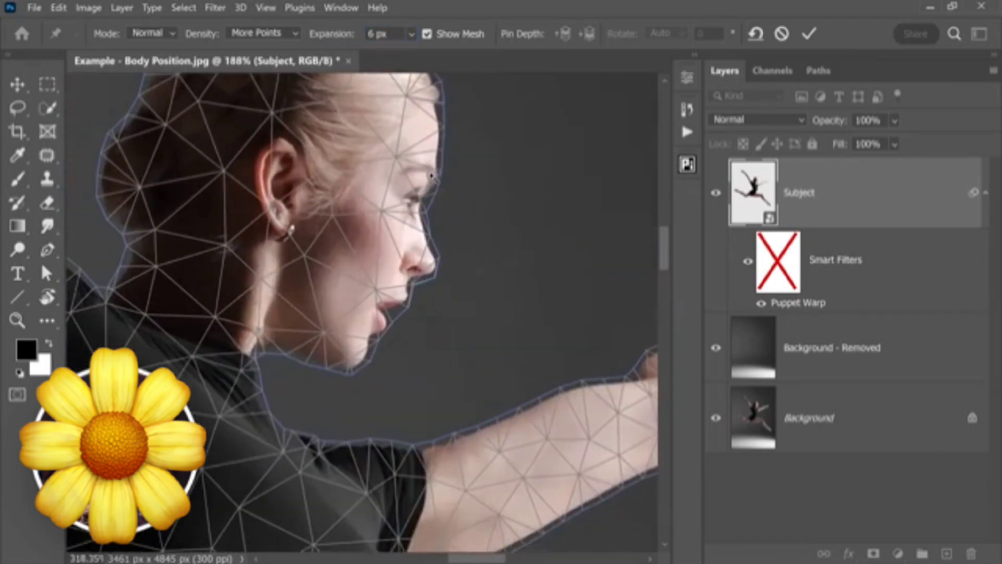
pyautogui.scroll(-2, 435, 183)
# - Set the Puppet Warp mesh expansion to 8 px
pyautogui.click(334, 38)
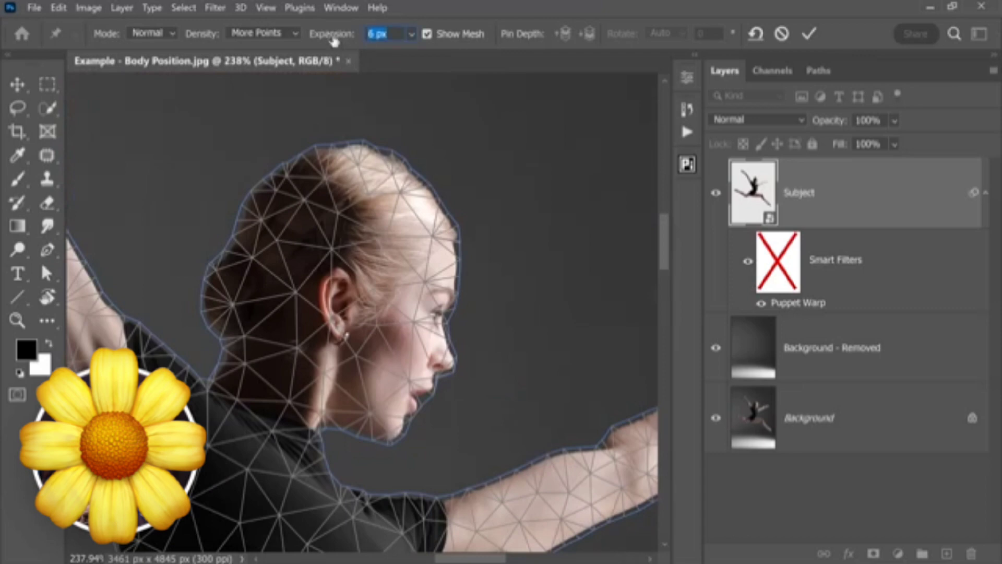
pyautogui.write('8')
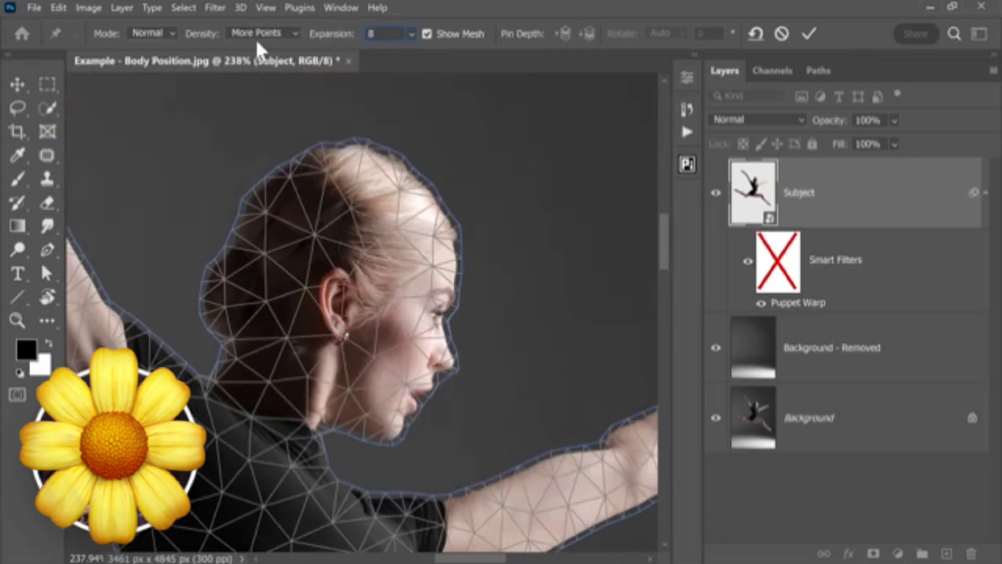
pyautogui.press('Return')
pyautogui.scroll(-8, 380, 259)
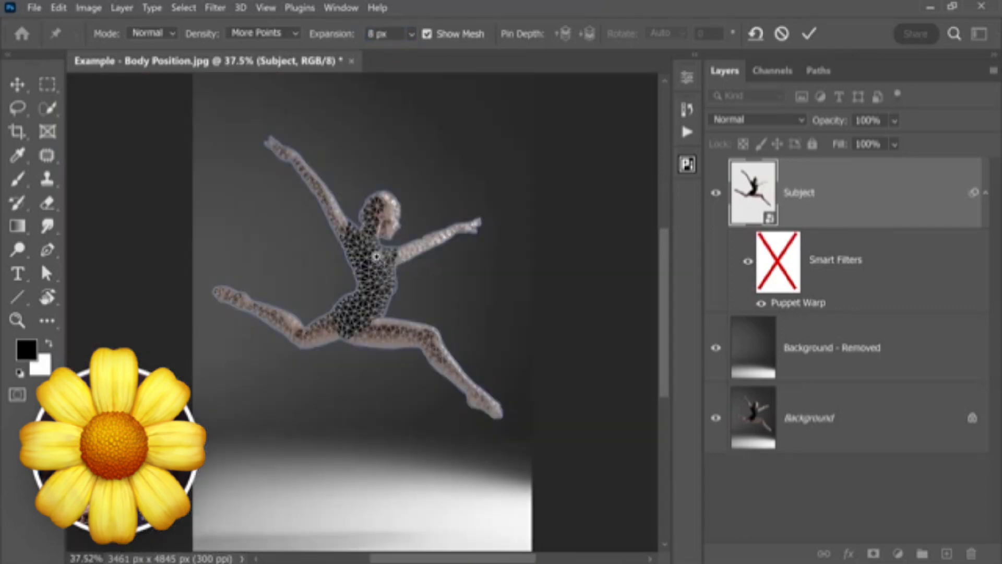
pyautogui.scroll(3, 379, 259)
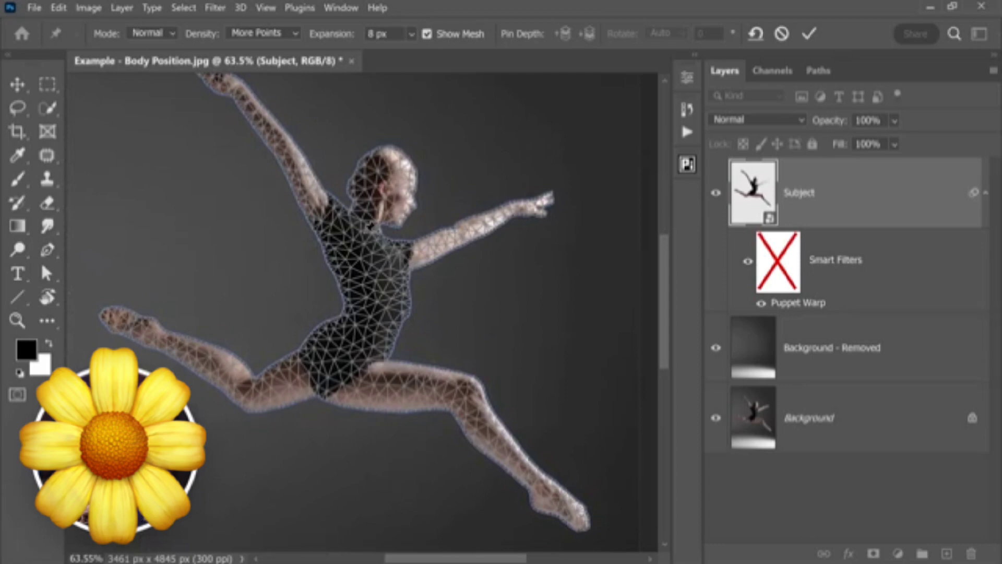
# - Hide the Puppet Warp mesh overlay on the dancer
pyautogui.click(427, 34)
pyautogui.click(426, 34)
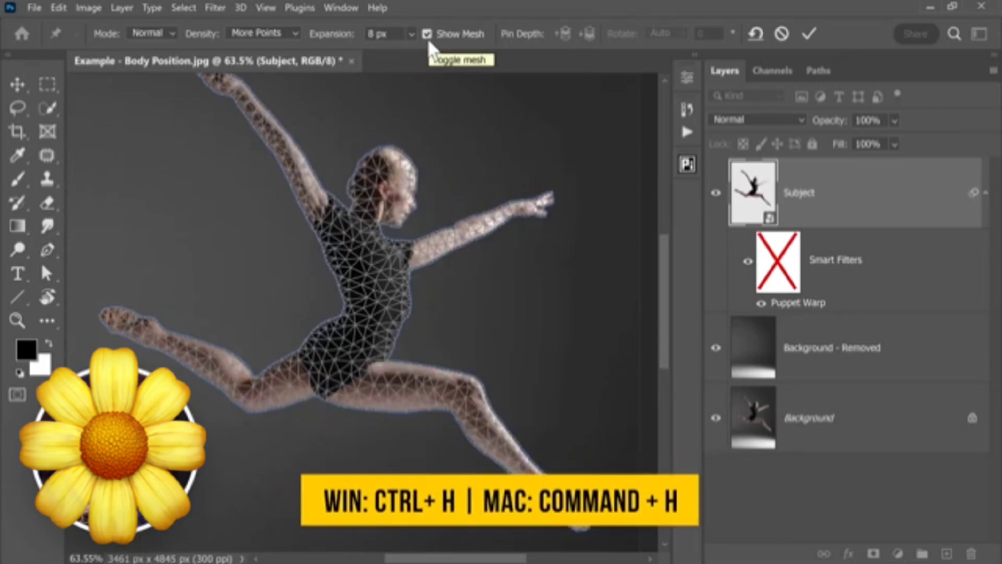
pyautogui.hotkey('ctrl', 'h')
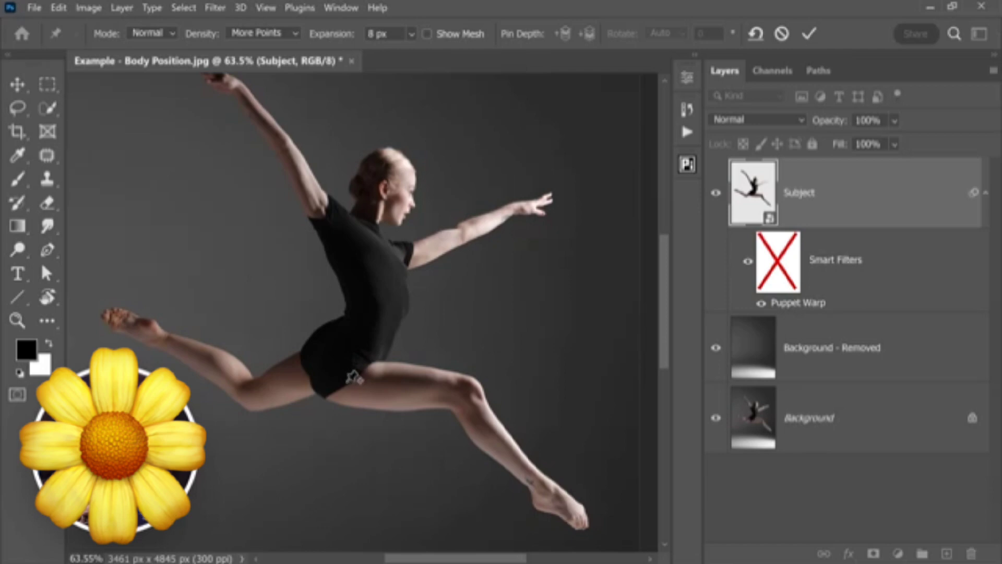
# - Place Puppet Warp pins on both hip joints, the front knee, the rear knee and the upper chest
pyautogui.click(345, 382)
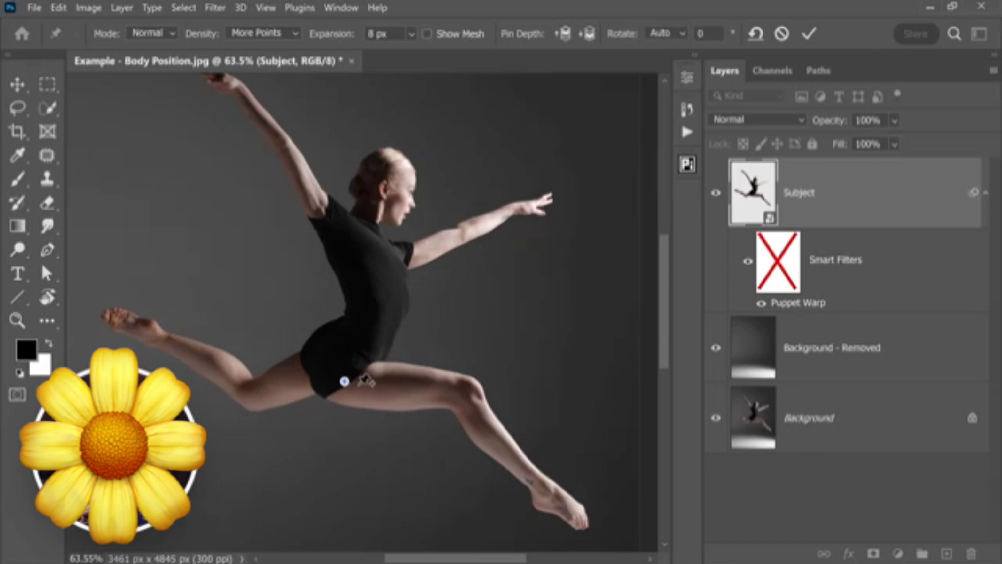
pyautogui.click(466, 391)
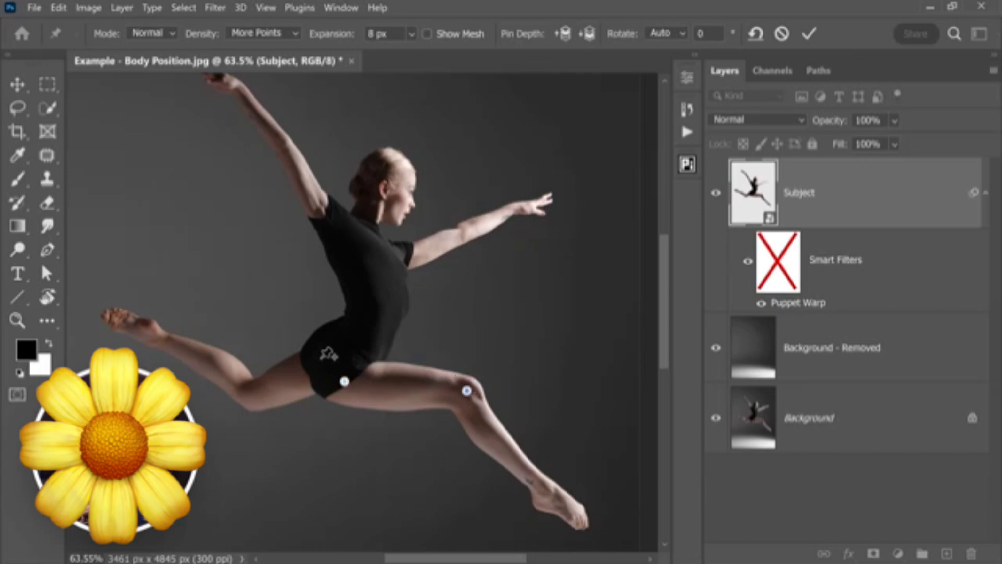
pyautogui.click(320, 356)
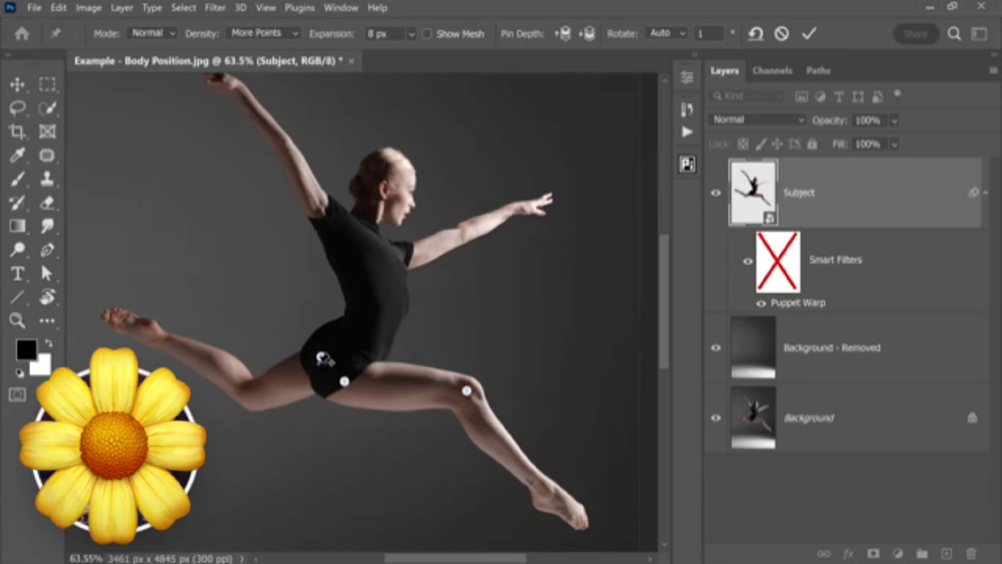
pyautogui.click(250, 398)
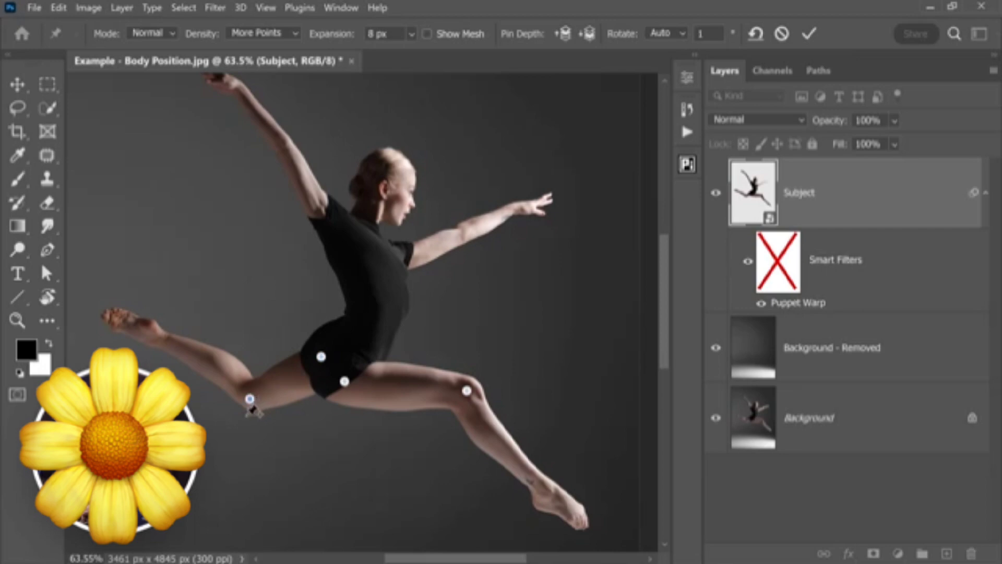
pyautogui.click(379, 246)
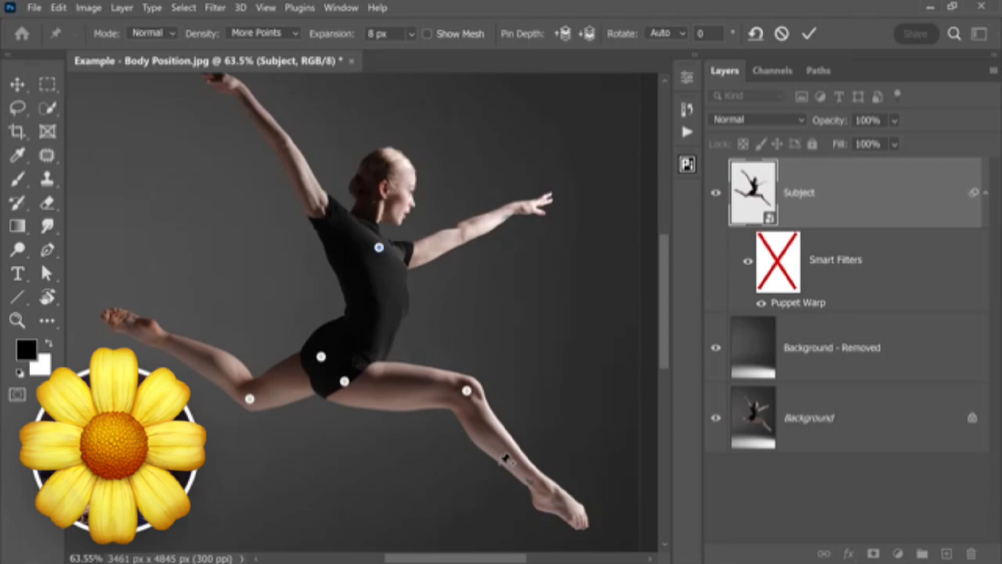
# - Try to raise the front lower leg with pins at the ankle and shin, and remove both pins
pyautogui.click(541, 489)
pyautogui.moveTo(546, 497); pyautogui.dragTo(556, 469)
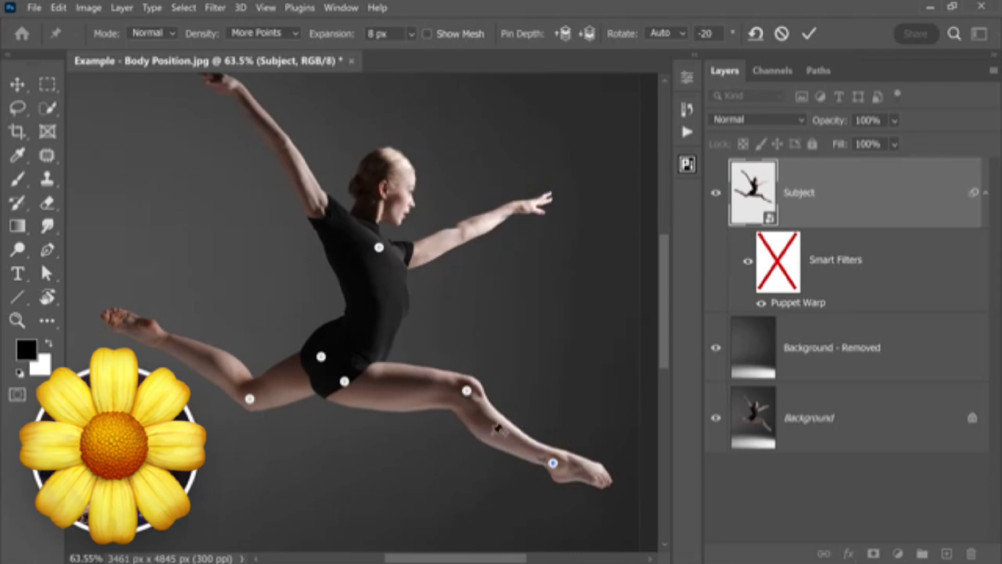
pyautogui.click(493, 434)
pyautogui.moveTo(493, 434); pyautogui.dragTo(494, 427)
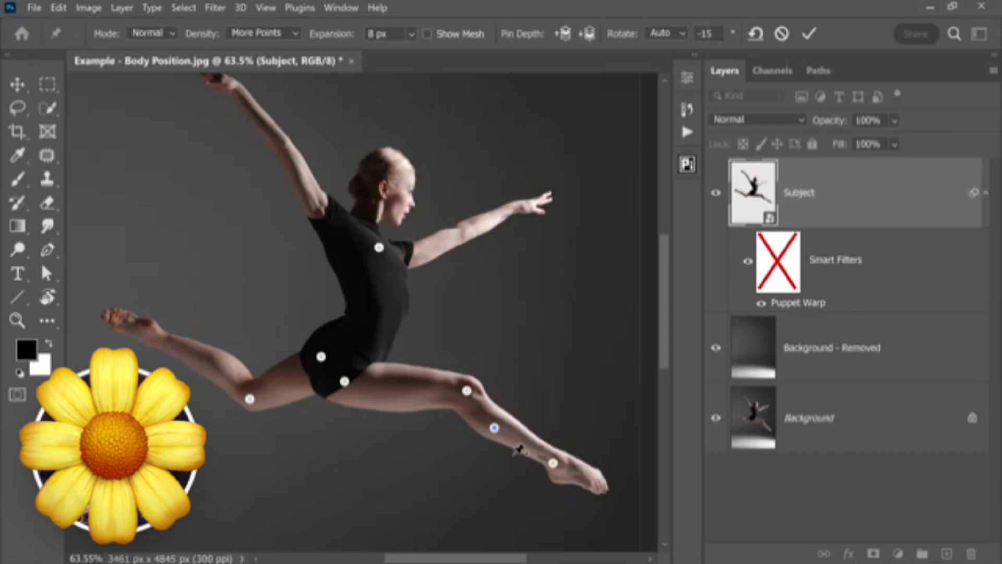
pyautogui.hotkey('ctrl', 'z')
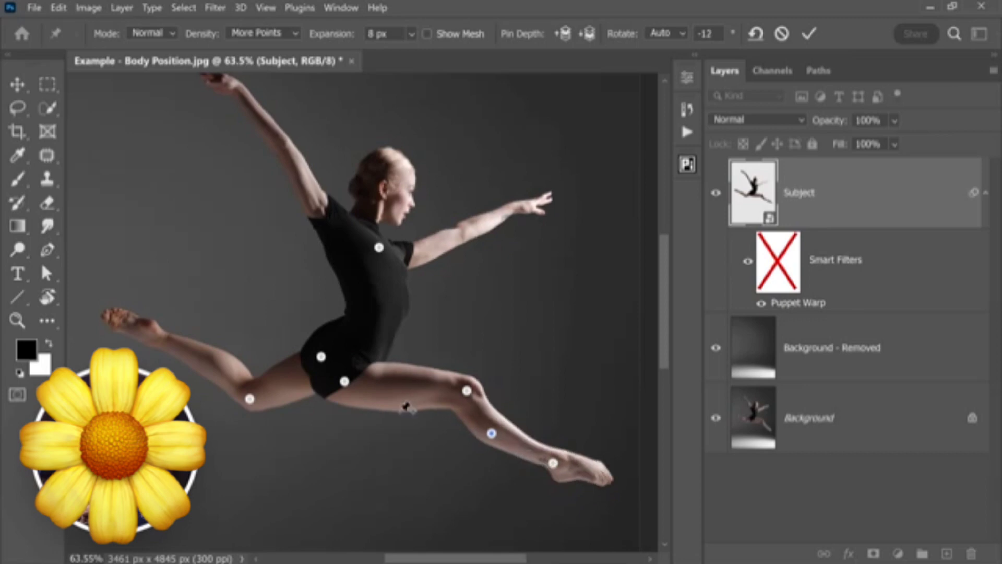
pyautogui.keyDown('alt'); pyautogui.click(492, 433); pyautogui.keyUp('alt')
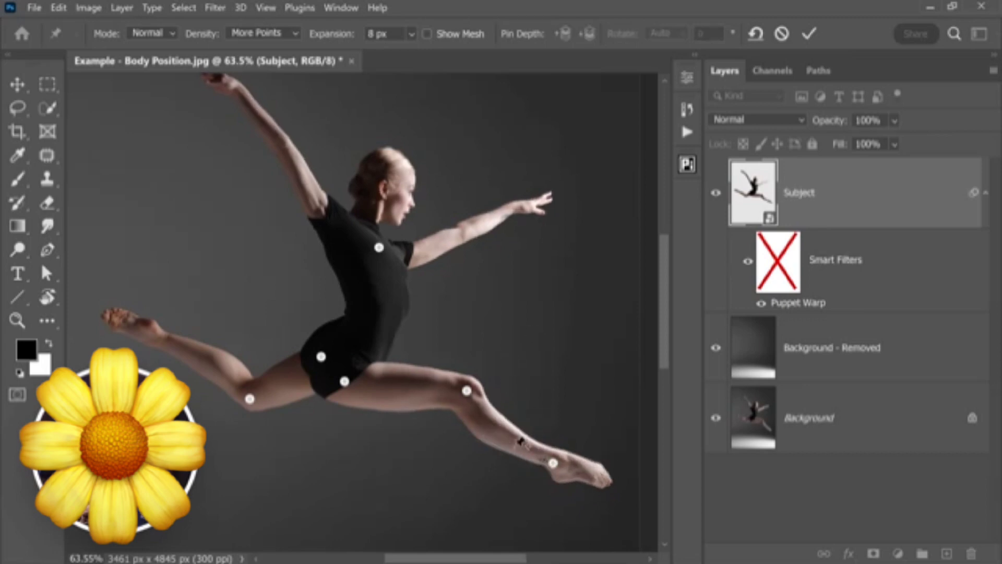
pyautogui.keyDown('alt'); pyautogui.click(553, 463); pyautogui.keyUp('alt')
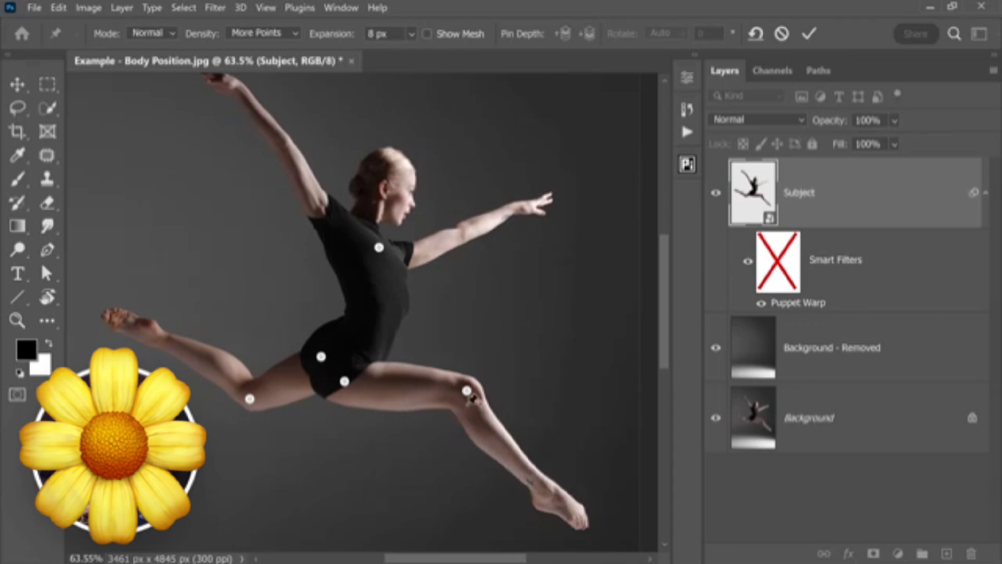
# - Rotate the front knee pin to raise and straighten the dancer's front lower leg
pyautogui.click(467, 391)
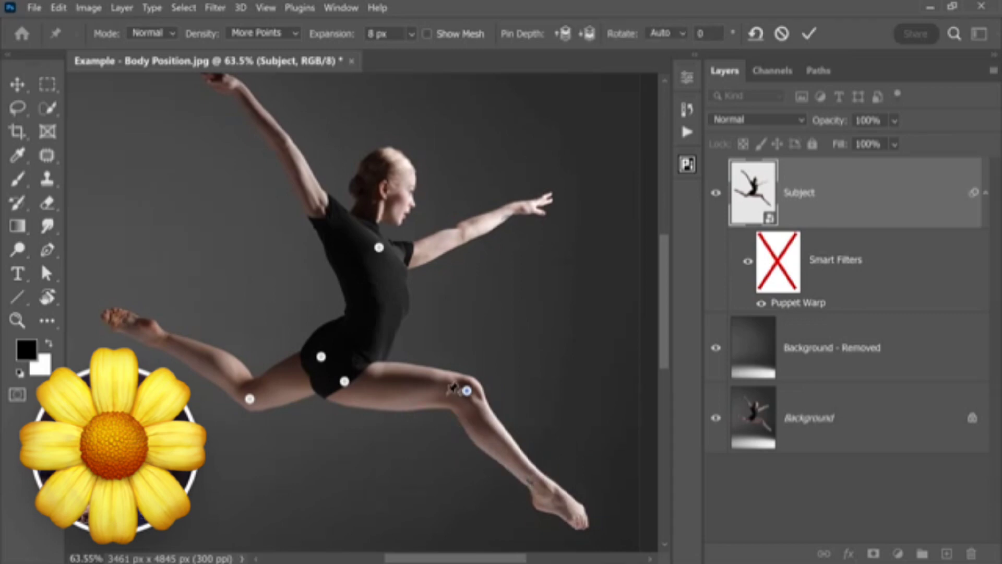
pyautogui.press('alt')
pyautogui.moveTo(445, 414); pyautogui.dragTo(462, 415)
# - Rotate the rear knee pin to -23° to straighten the rear leg, and adjust the rear foot with a pin at the ankle
pyautogui.click(250, 398)
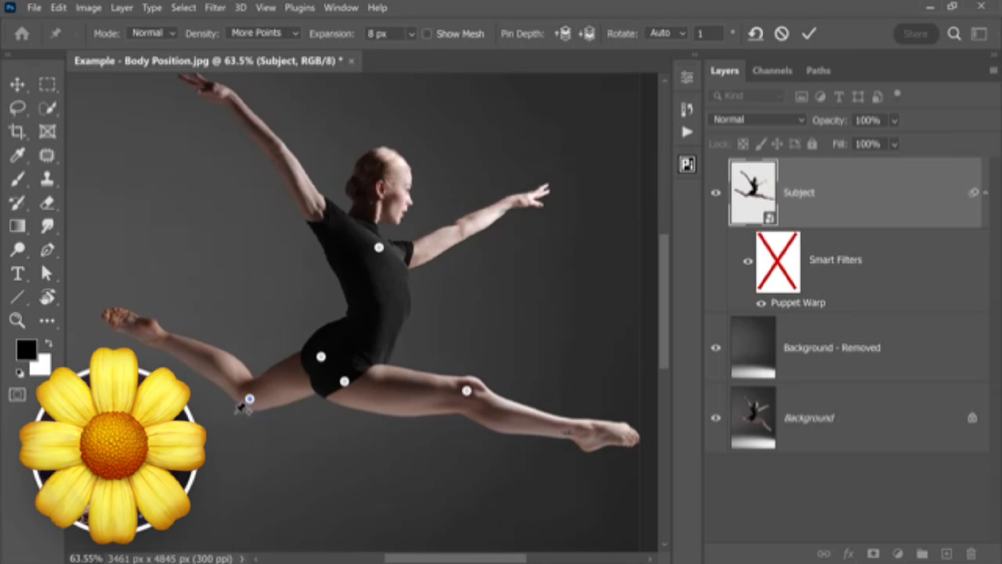
pyautogui.moveTo(242, 406); pyautogui.dragTo(240, 415)
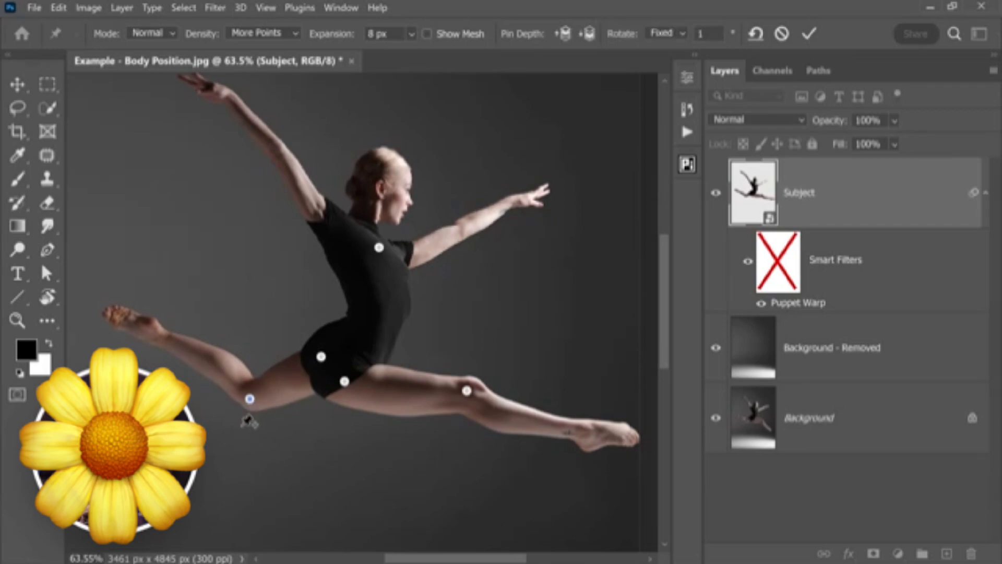
pyautogui.press('alt')
pyautogui.keyDown('alt'); pyautogui.moveTo(243, 425); pyautogui.dragTo(253, 426); pyautogui.keyUp('alt')
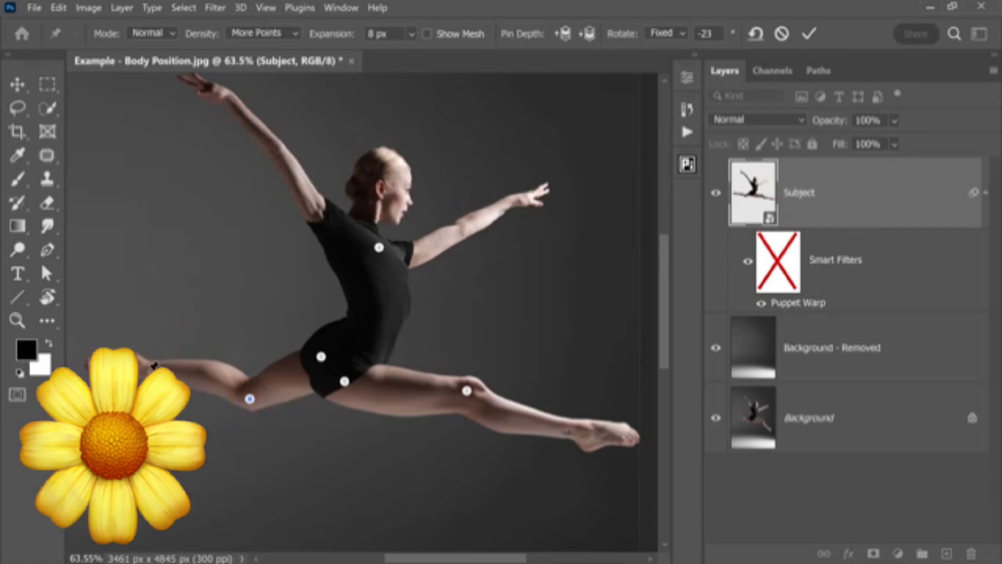
pyautogui.click(154, 366)
pyautogui.moveTo(153, 366); pyautogui.dragTo(102, 357)
pyautogui.click(103, 357)
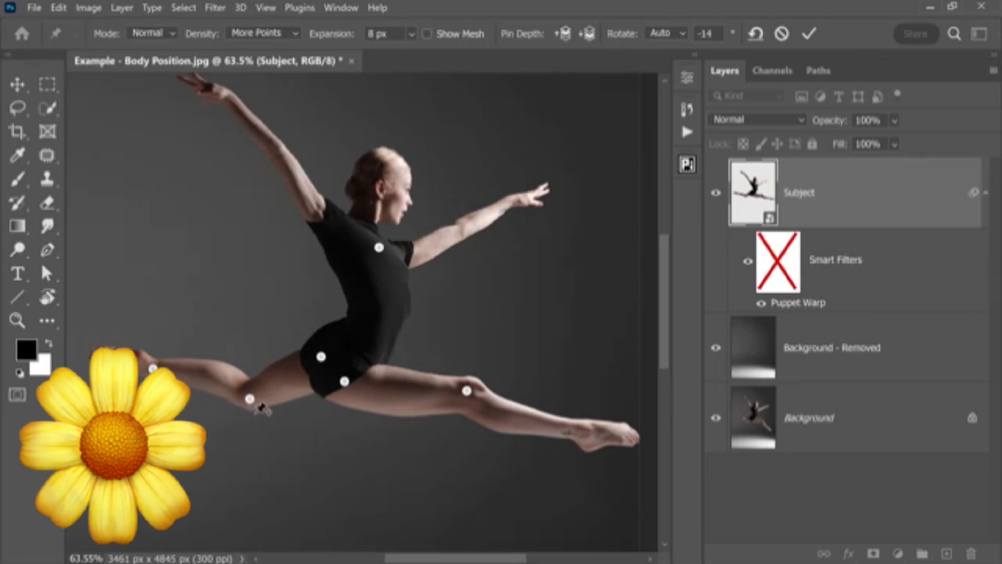
# - Lean the upper body back with the chest pin, and lower the front arm slightly with a rotated pin at the front shoulder
pyautogui.moveTo(378, 245); pyautogui.dragTo(378, 241)
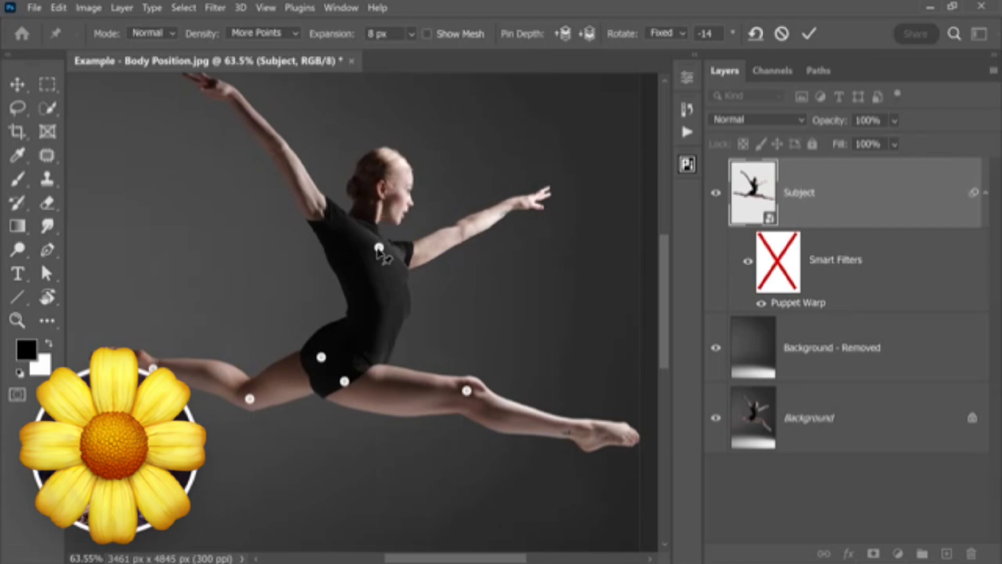
pyautogui.moveTo(378, 248); pyautogui.dragTo(347, 252)
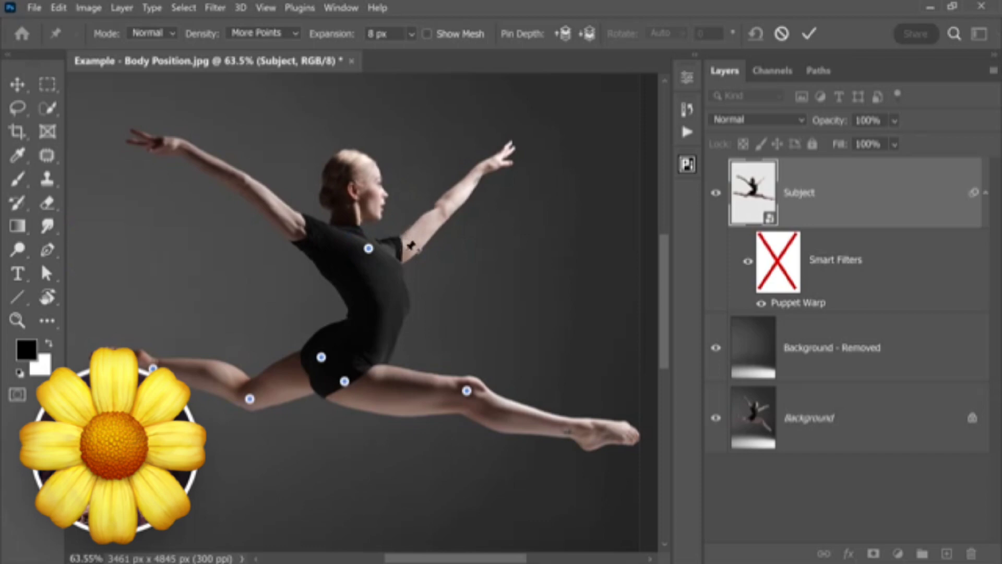
pyautogui.click(399, 249)
pyautogui.moveTo(399, 248); pyautogui.dragTo(409, 262)
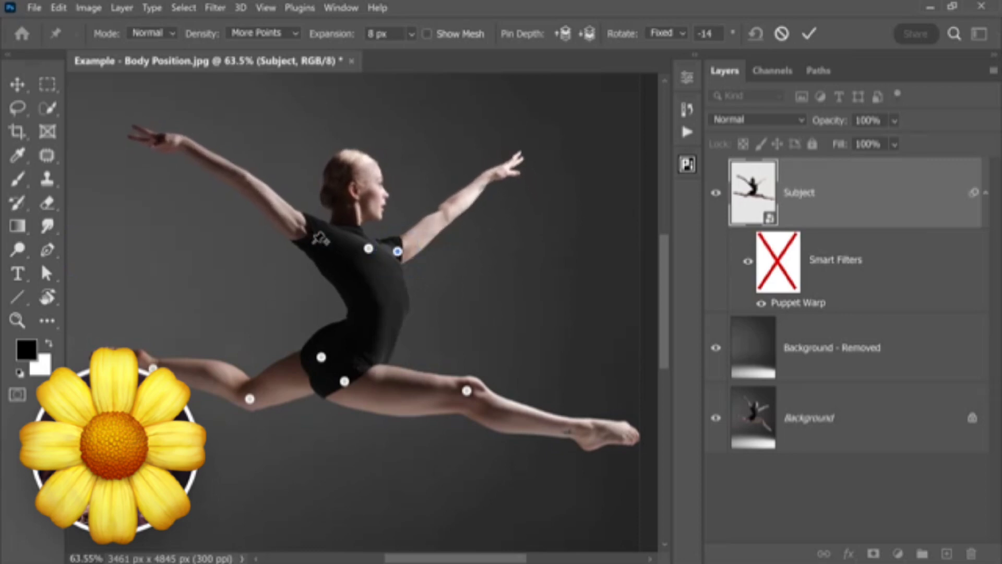
# - Add a pin on the rear shoulder, rotate it to -25° to lower the rear arm, and commit the Puppet Warp
pyautogui.click(315, 241)
pyautogui.moveTo(302, 246); pyautogui.dragTo(303, 250)
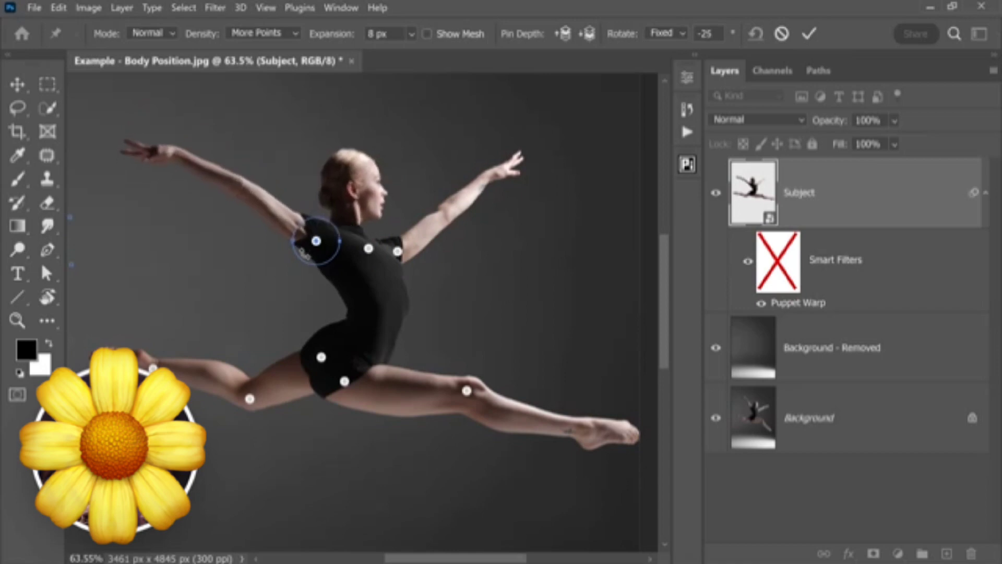
pyautogui.press('Return')
pyautogui.press('j')
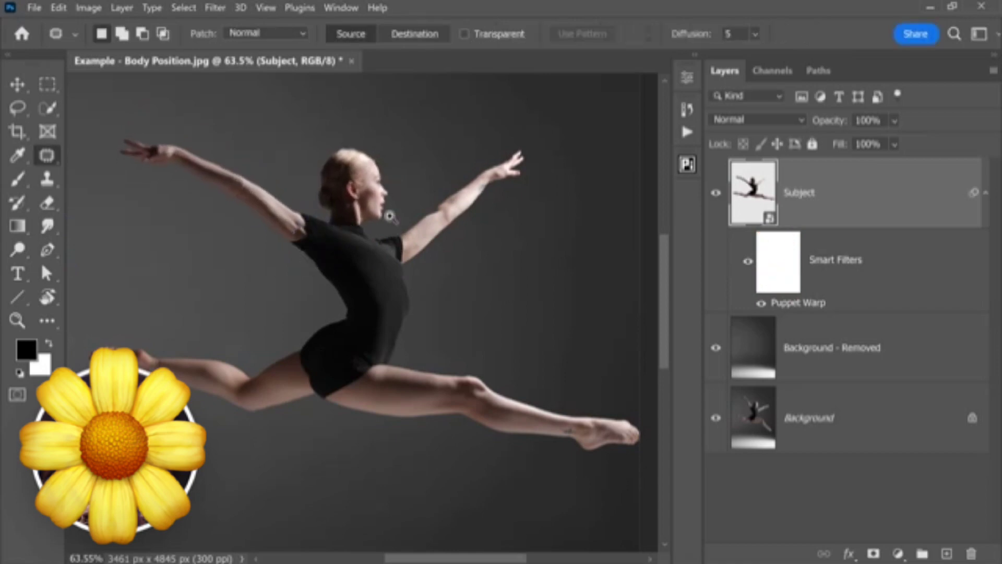
# - Toggle the Subject layer's Smart Filters to compare the dancer's pose before and after the warp
pyautogui.scroll(-1, 393, 222)
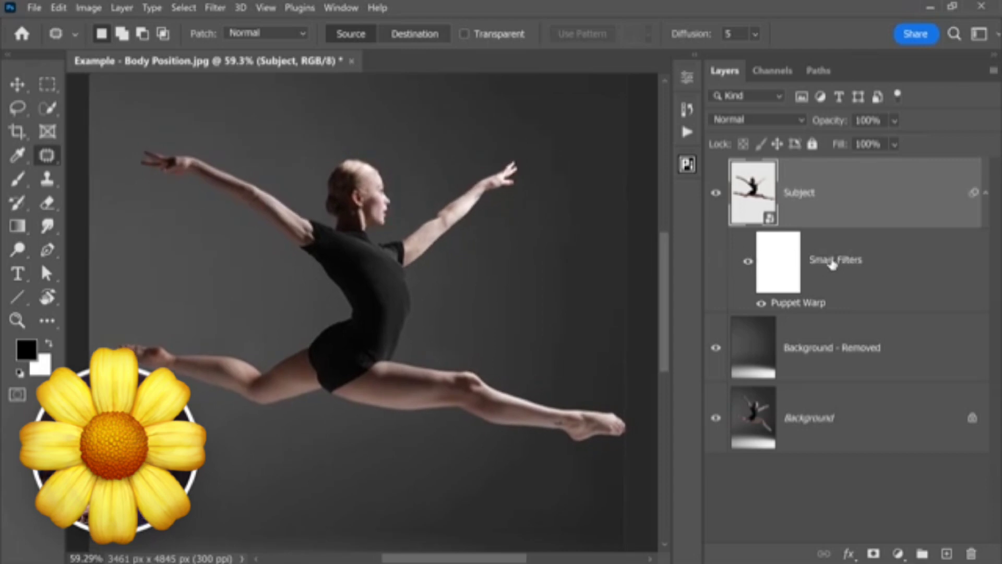
pyautogui.click(748, 264)
pyautogui.click(748, 266)
pyautogui.hotkey('ctrl', '0')
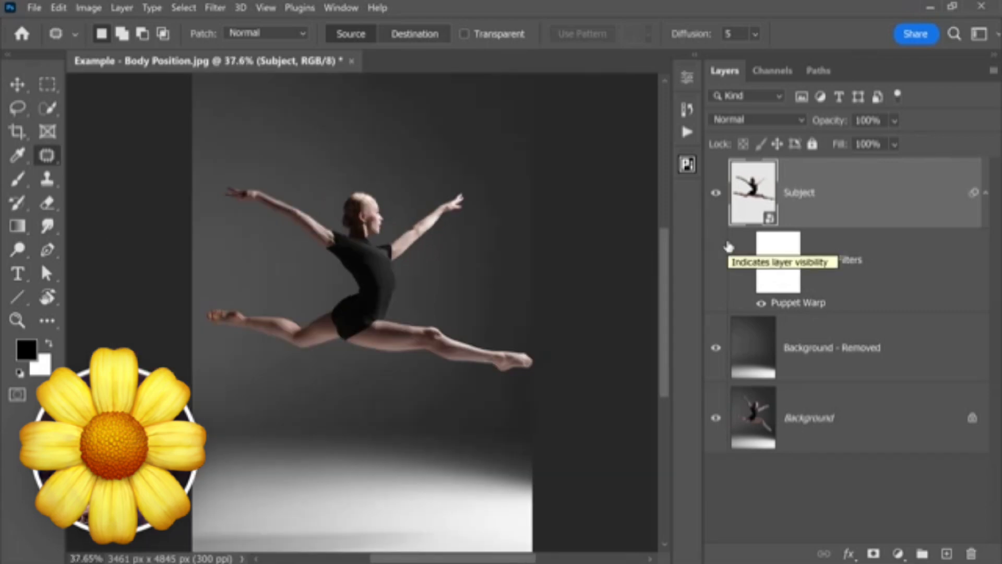
pyautogui.click(749, 268)
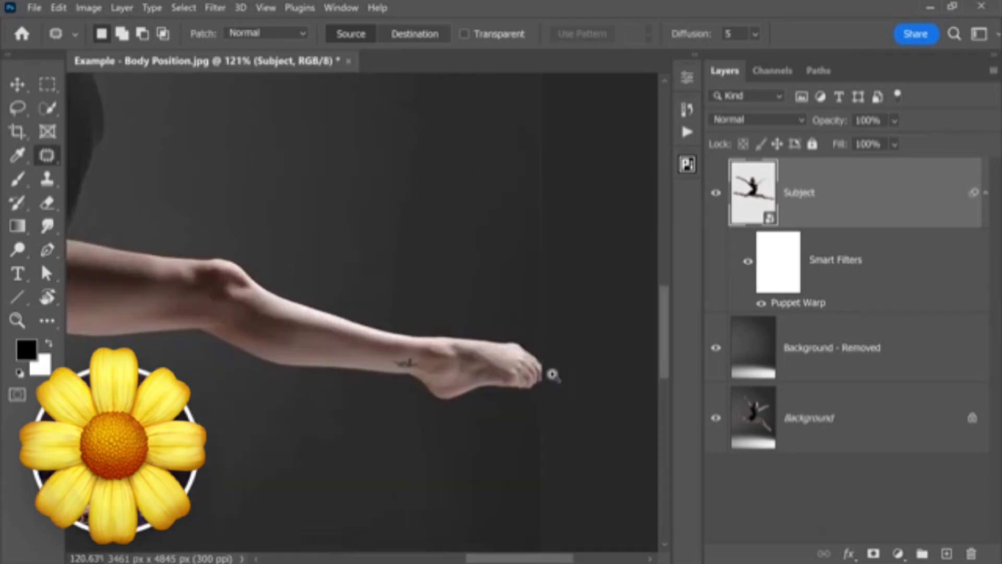
# - Shift the Subject layer slightly left with Free Transform, so the front foot sits further inside the image edge
pyautogui.scroll(-4, 552, 374)
pyautogui.hotkey('ctrl', 't')
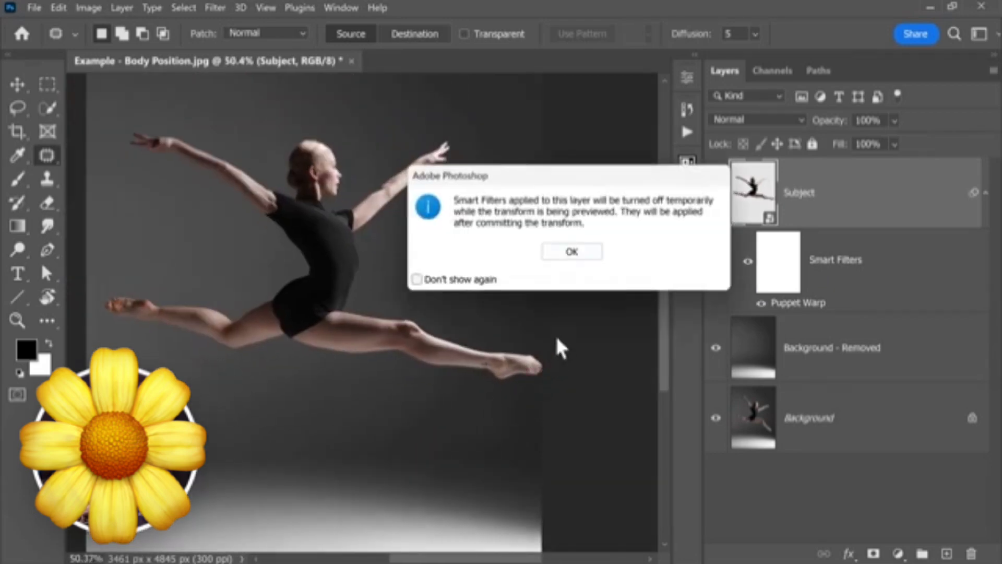
pyautogui.click(574, 254)
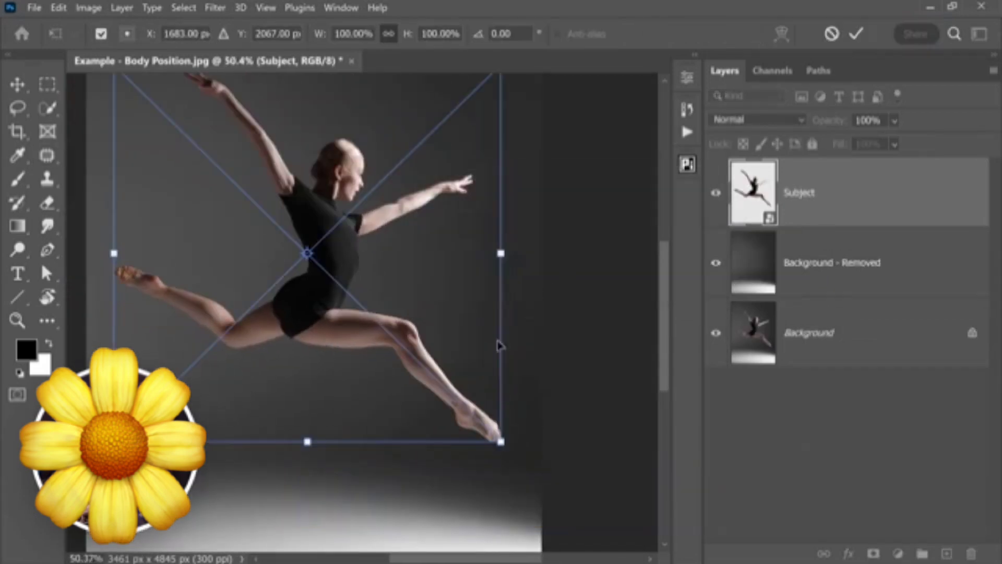
pyautogui.moveTo(429, 271); pyautogui.dragTo(415, 273)
pyautogui.press('Return')
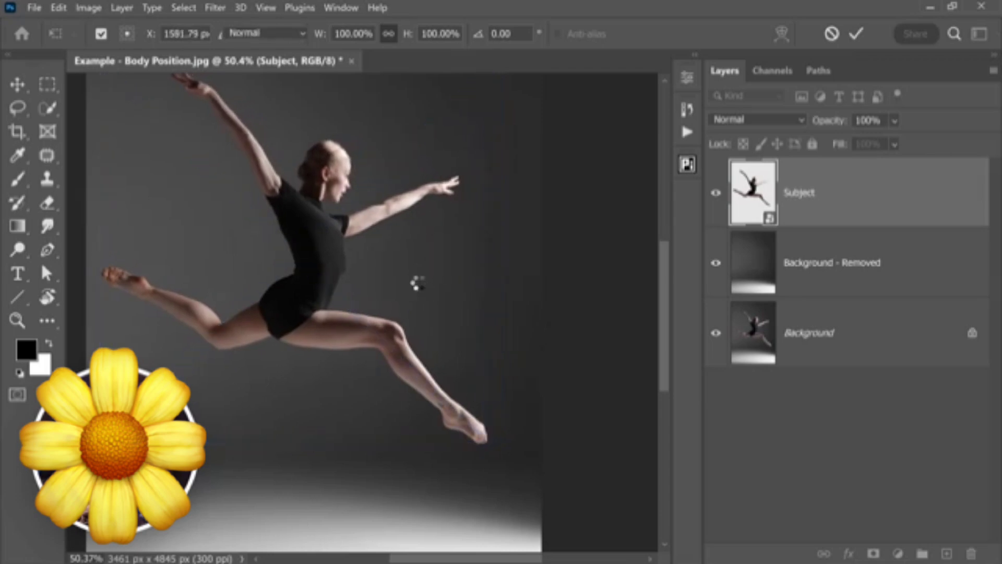
# - Expand the canvas on both sides with a 16:9 crop that keeps the full image height, about 8613 x 4845 px
pyautogui.hotkey('ctrl', '0')
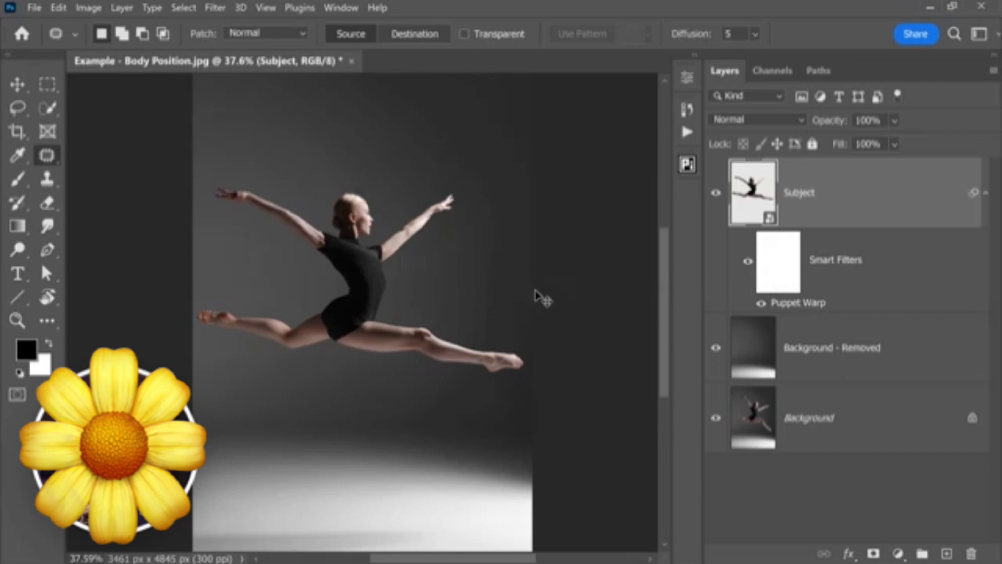
pyautogui.scroll(-3, 497, 284)
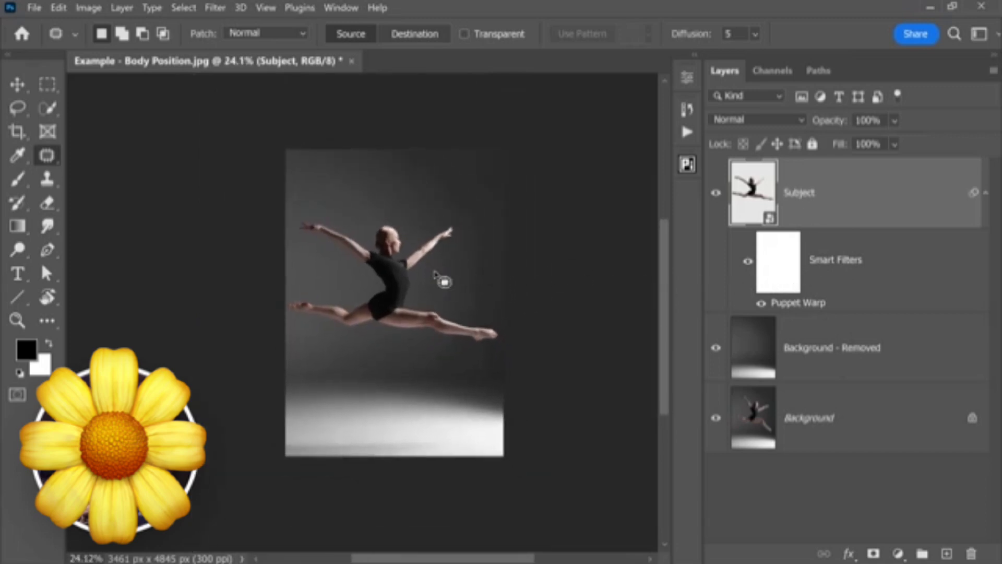
pyautogui.press('c')
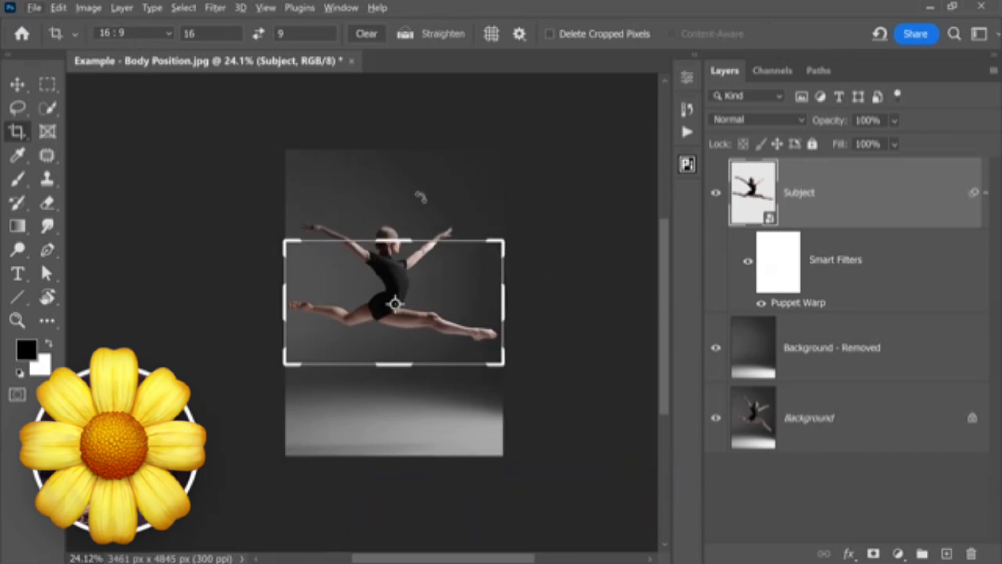
pyautogui.hotkey('ctrl', '-')
pyautogui.hotkey('ctrl', '-')
pyautogui.moveTo(436, 275); pyautogui.dragTo(514, 224)
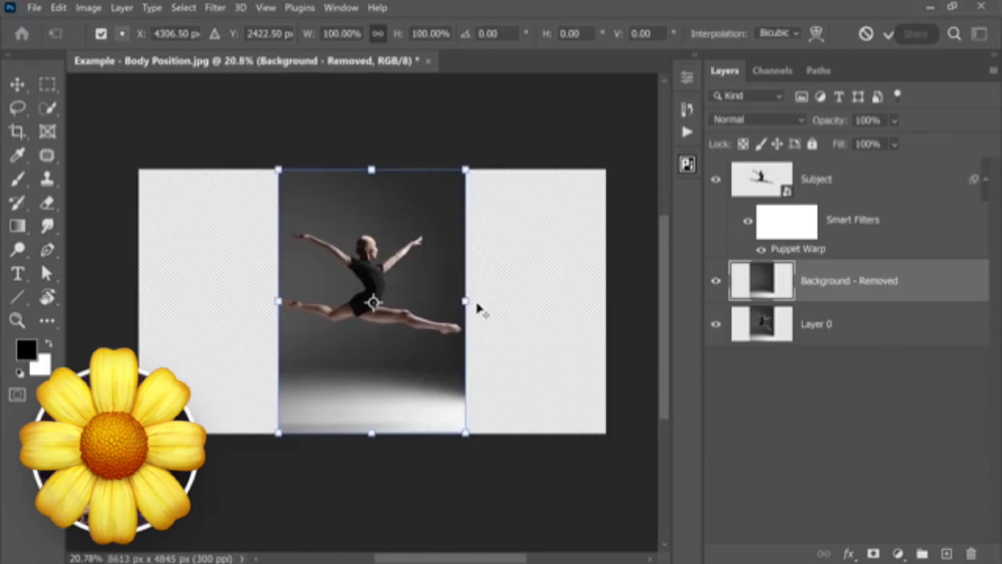
# - Stretch the Background - Removed layer horizontally with Free Transform so it fills the empty canvas on both sides
pyautogui.moveTo(466, 296); pyautogui.dragTo(612, 287)
pyautogui.press('Return')
pyautogui.press('c')
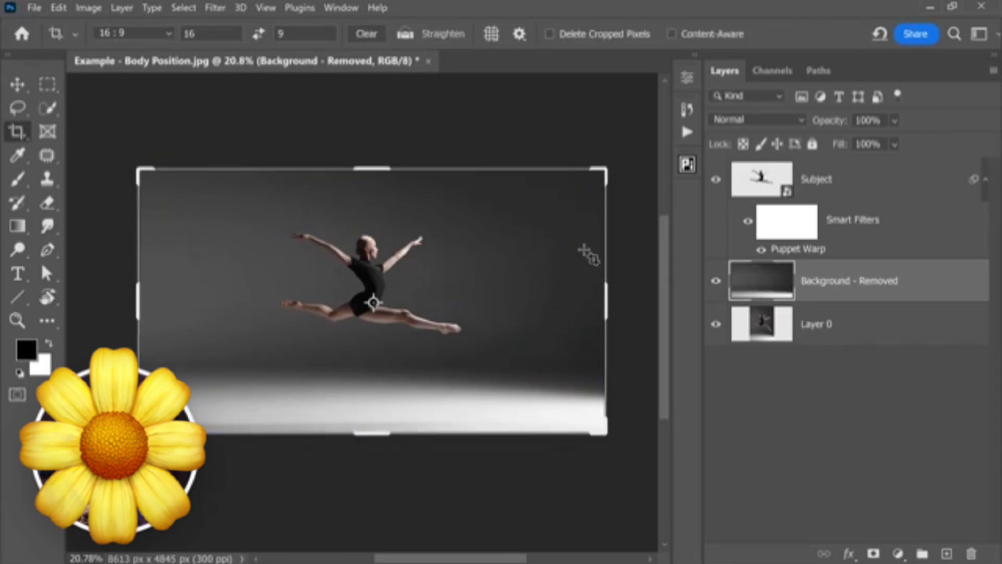
pyautogui.click(17, 84)
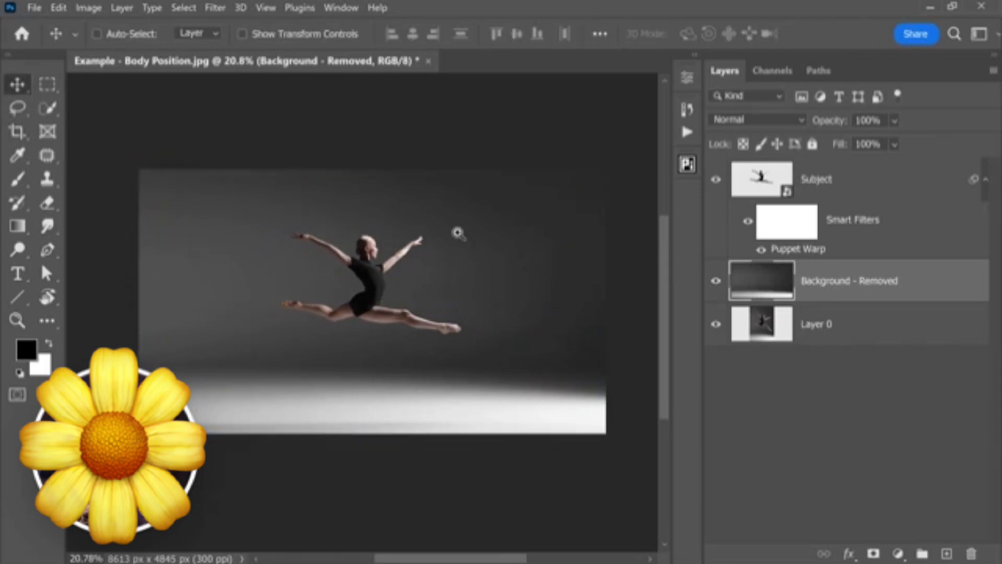
# - Inspect the stretched background up close, and compare the dancer's pose with the Subject layer's Smart Filters off and on
pyautogui.moveTo(528, 285); pyautogui.dragTo(553, 285)
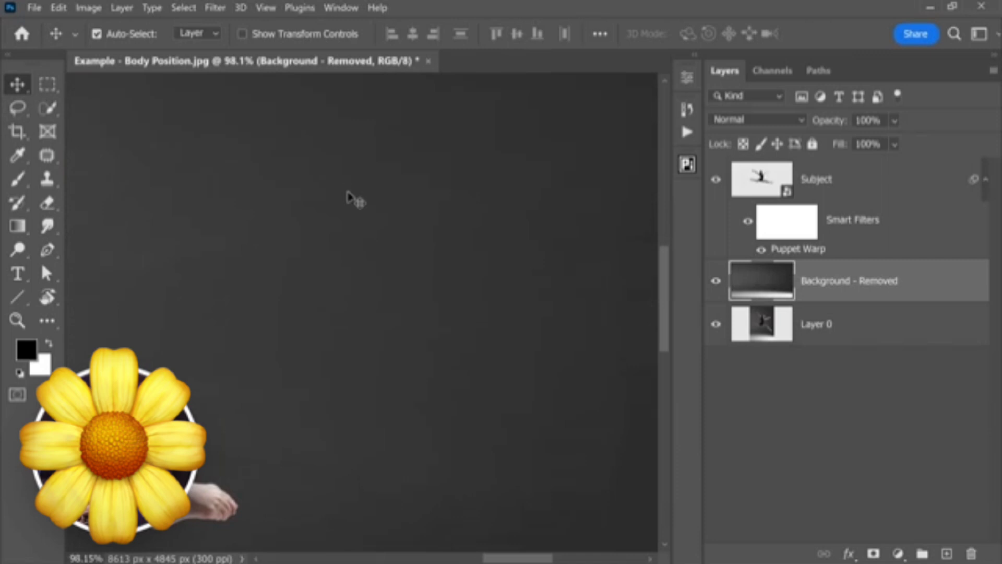
pyautogui.hotkey('ctrl', '0')
pyautogui.click(748, 222)
pyautogui.click(748, 222)
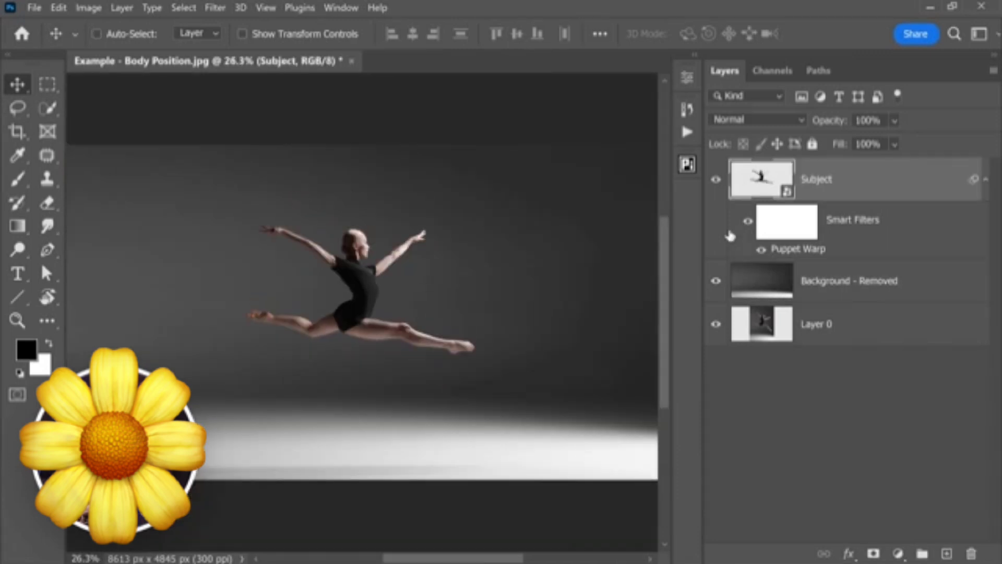